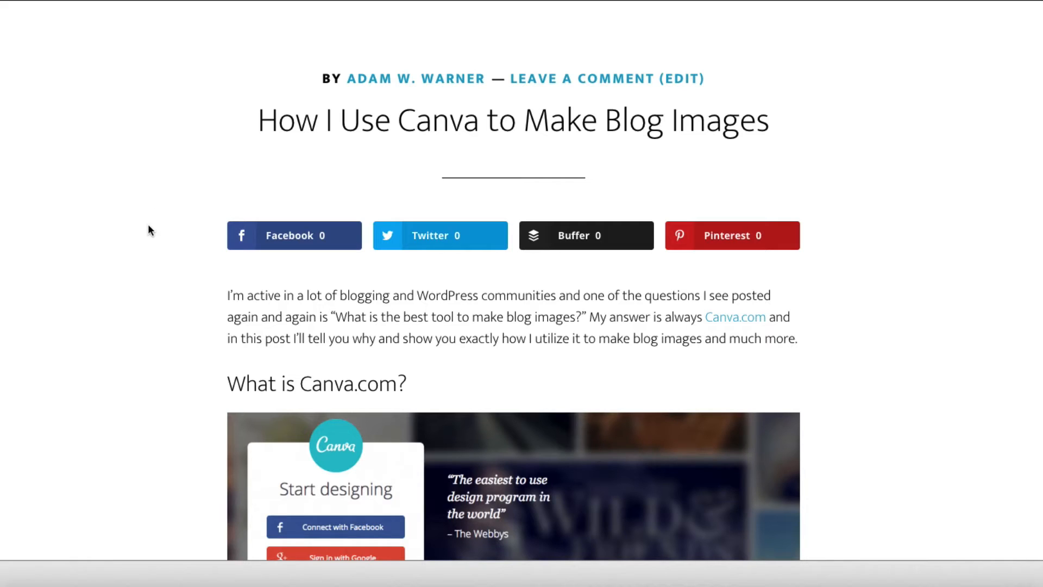
Step: Copy the blog post's title "How I Use Canva to Make Blog Images" from the article page
scroll(148, 228, "down", 7)
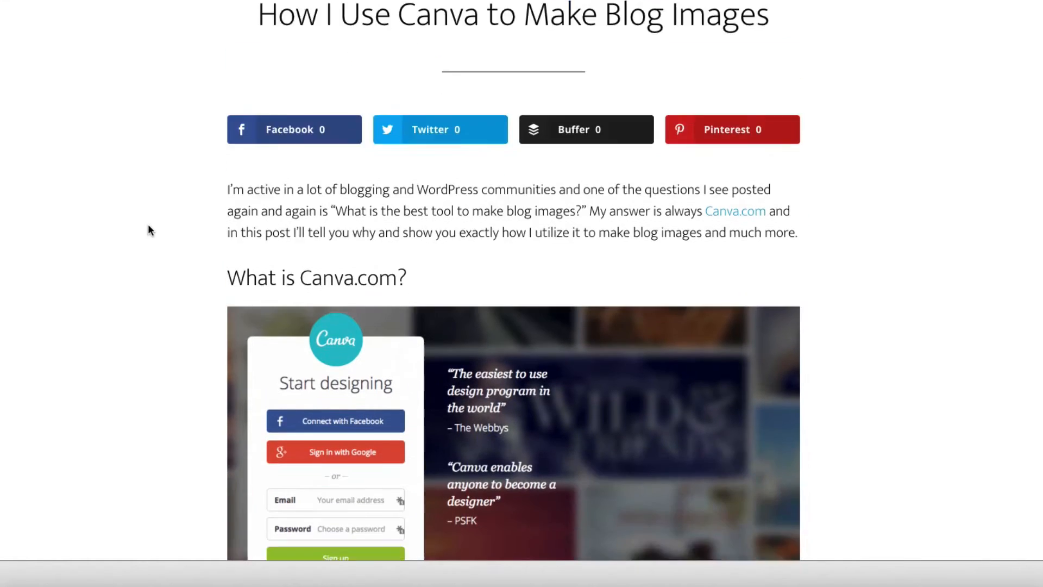
scroll(147, 229, "down", 8)
scroll(147, 229, "up", 15)
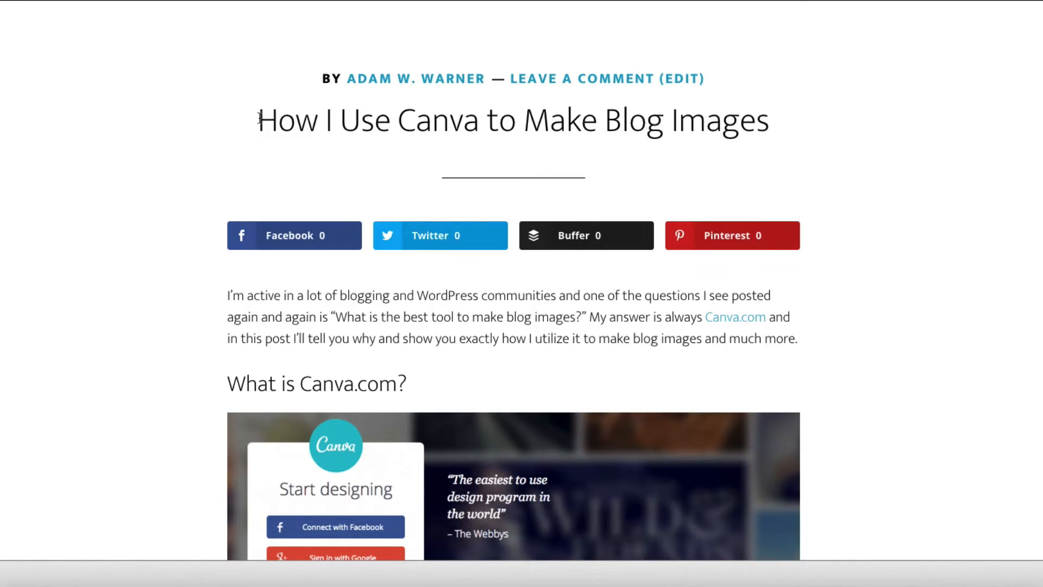
left_click_drag(258, 120, 764, 116)
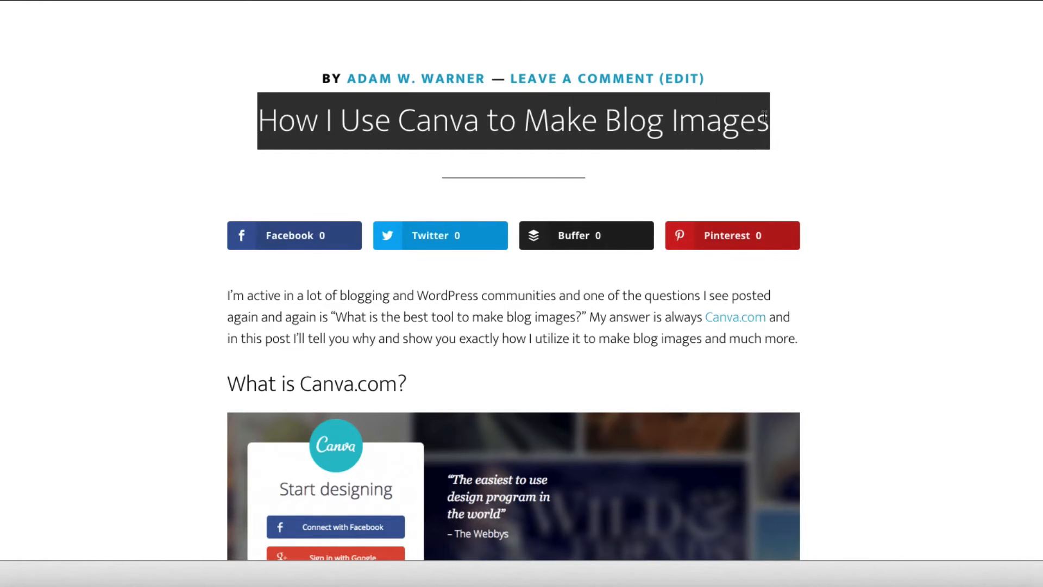
right_click(687, 115)
left_click(701, 144)
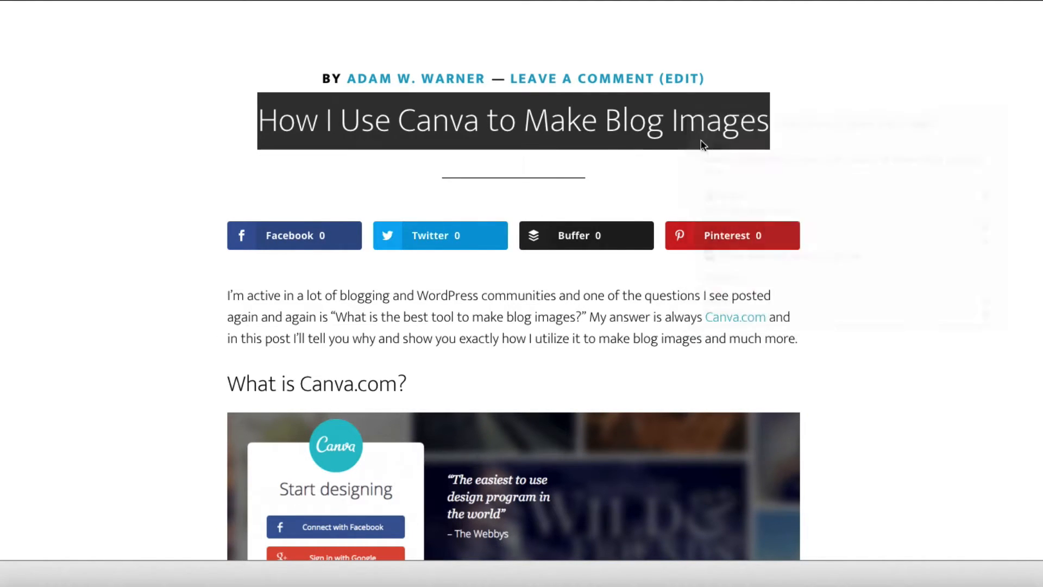
Step: Switch to Canva and look through the full range of design types and the custom dimensions option
left_click(222, 114)
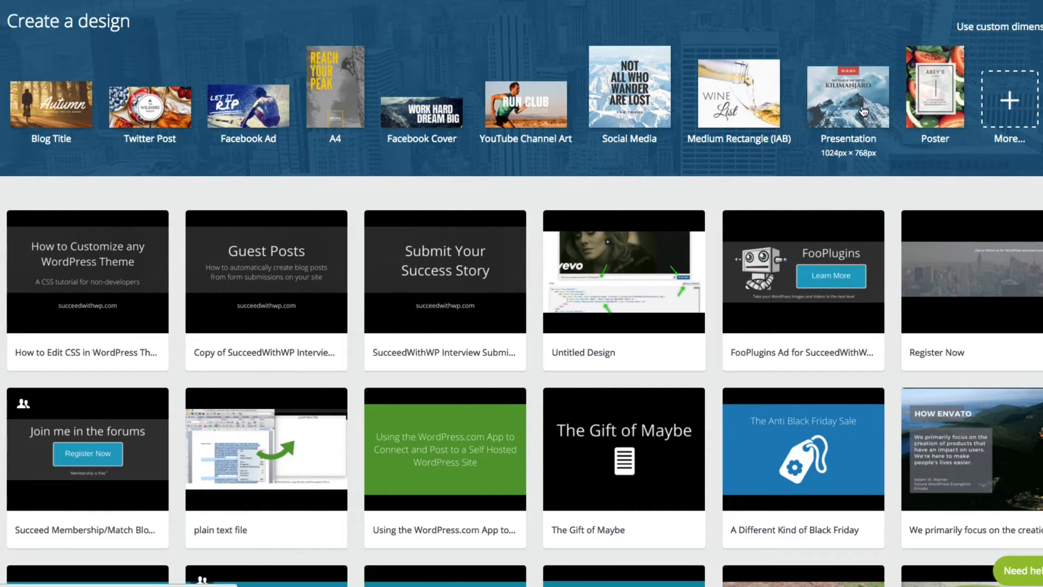
left_click(1025, 108)
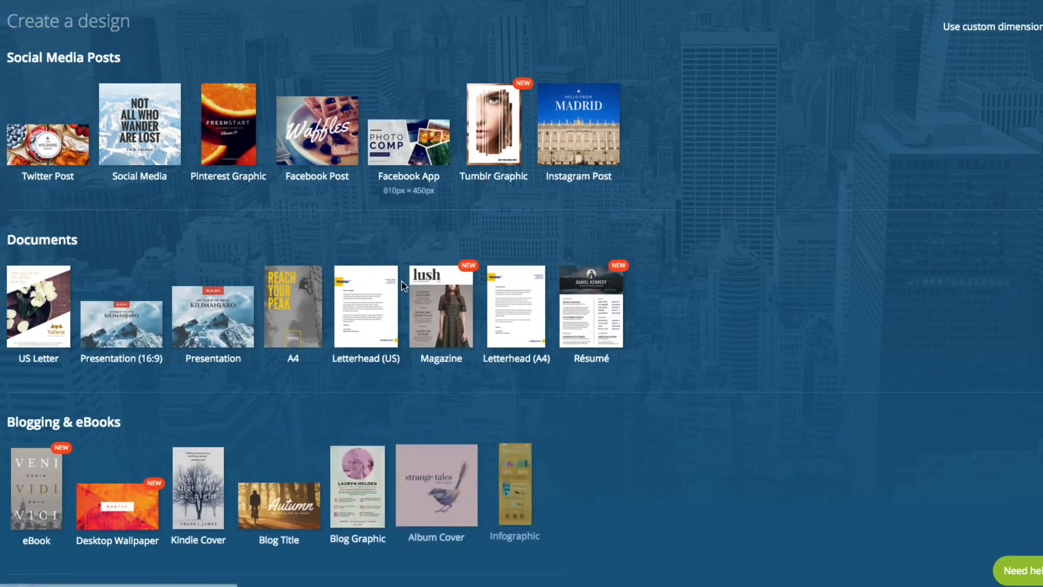
scroll(402, 282, "down", 6)
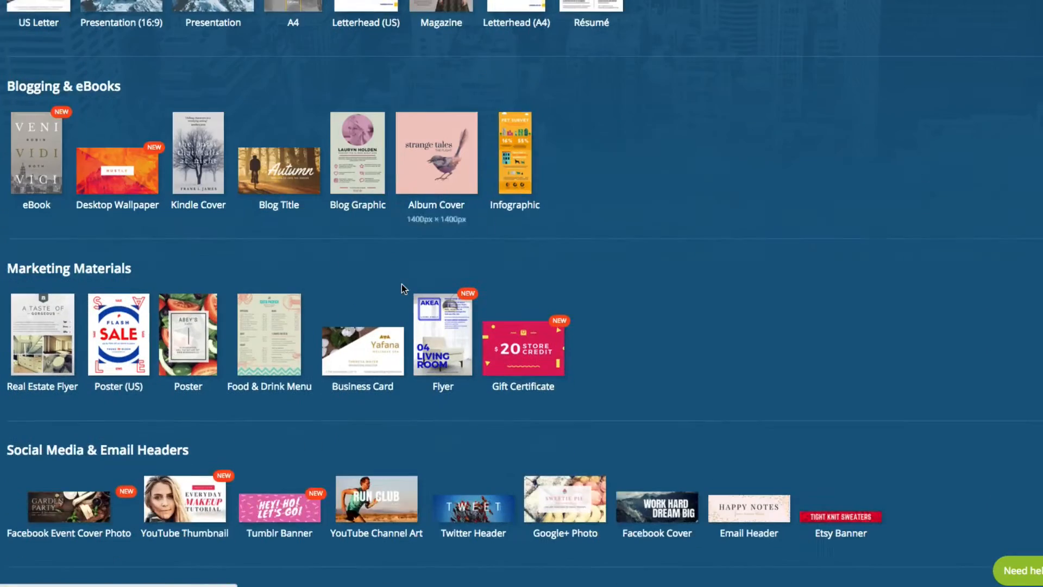
scroll(402, 288, "down", 4)
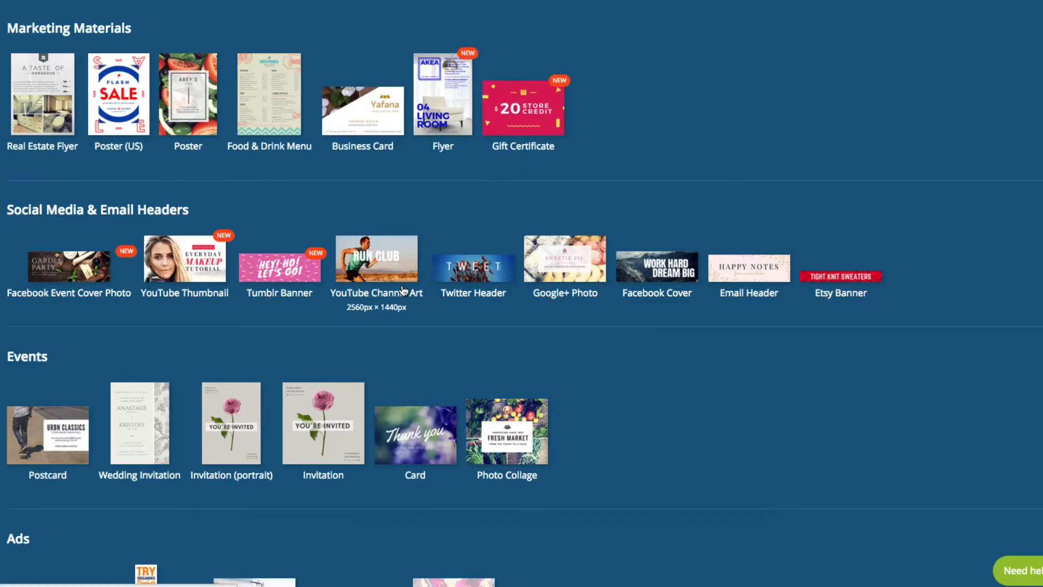
scroll(403, 290, "up", 10)
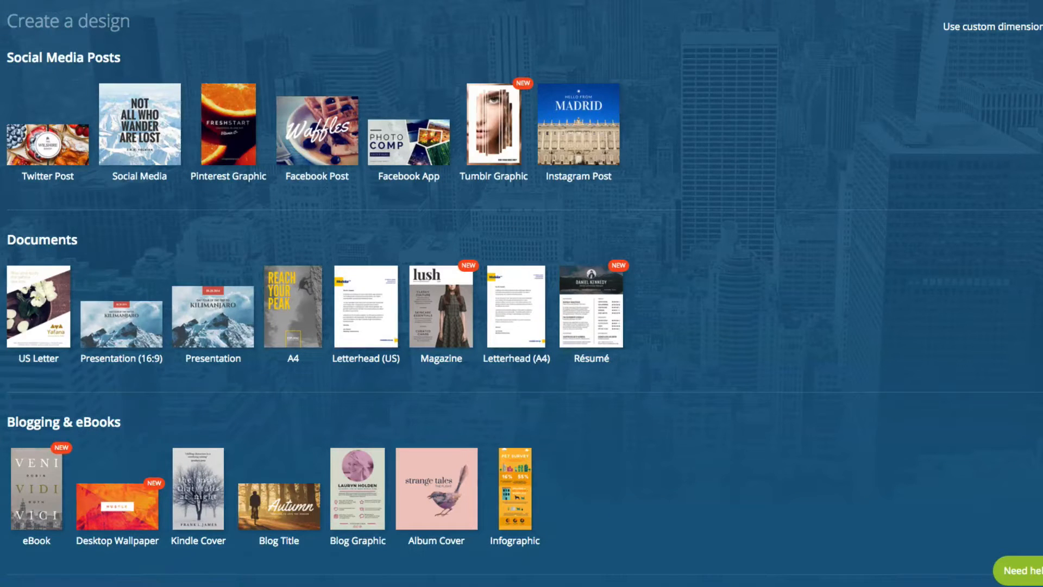
left_click(1041, 26)
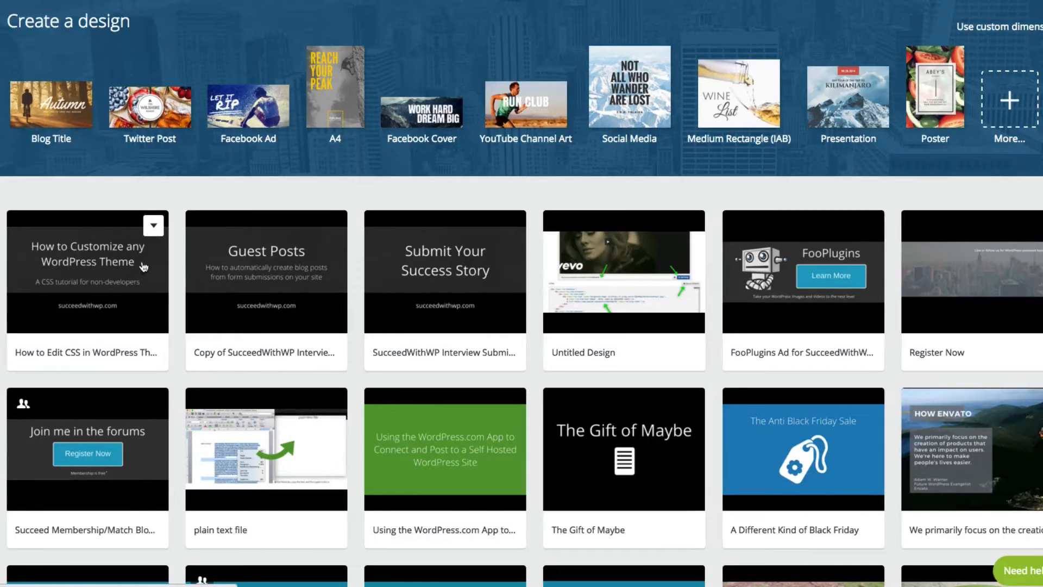
Step: Start a new Blog Title design and apply the free Vantage Points city skyline layout to it
left_click(58, 108)
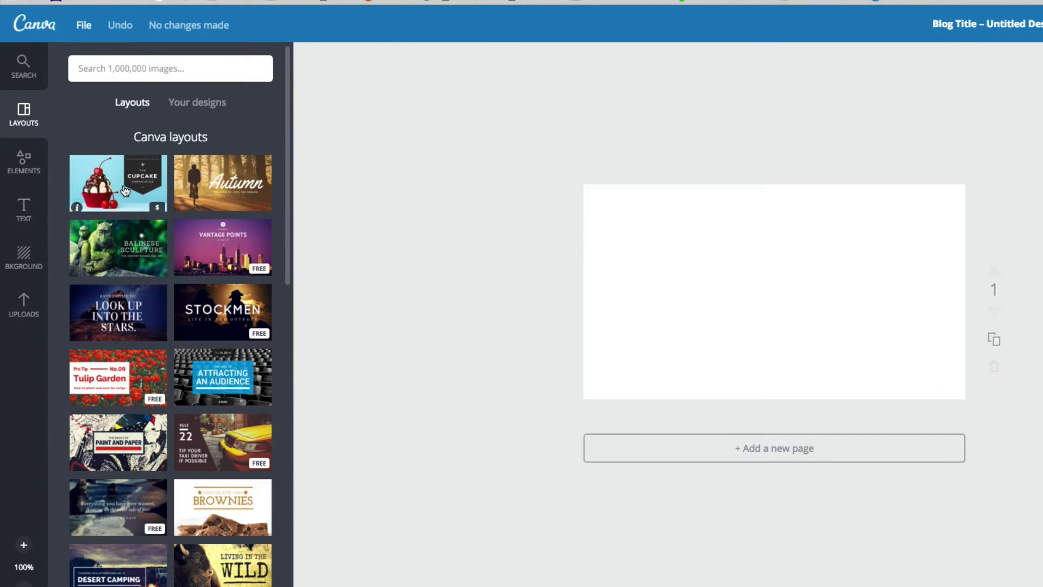
scroll(124, 190, "down", 5)
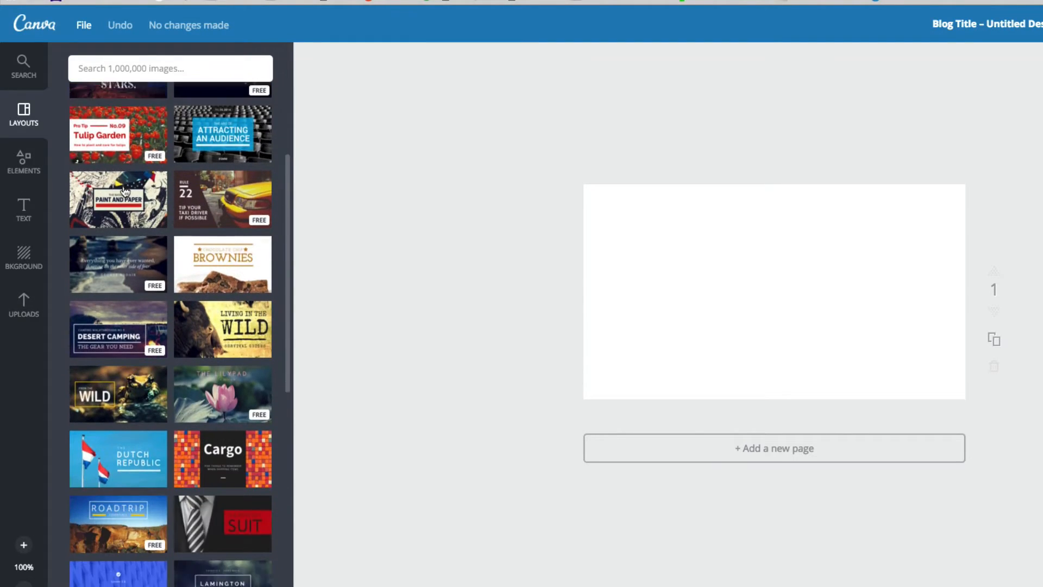
scroll(124, 191, "down", 1)
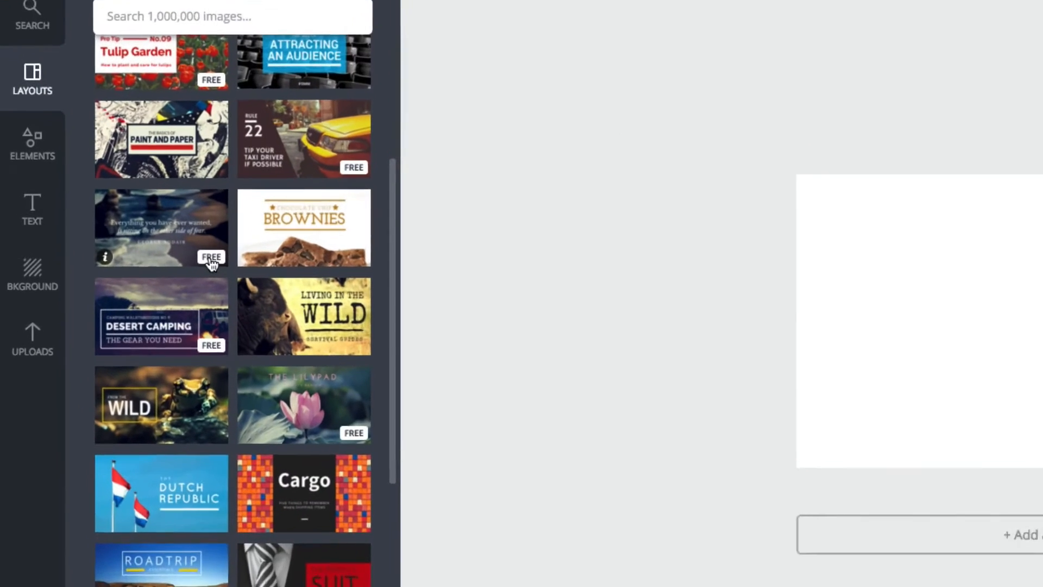
scroll(213, 265, "up", 5)
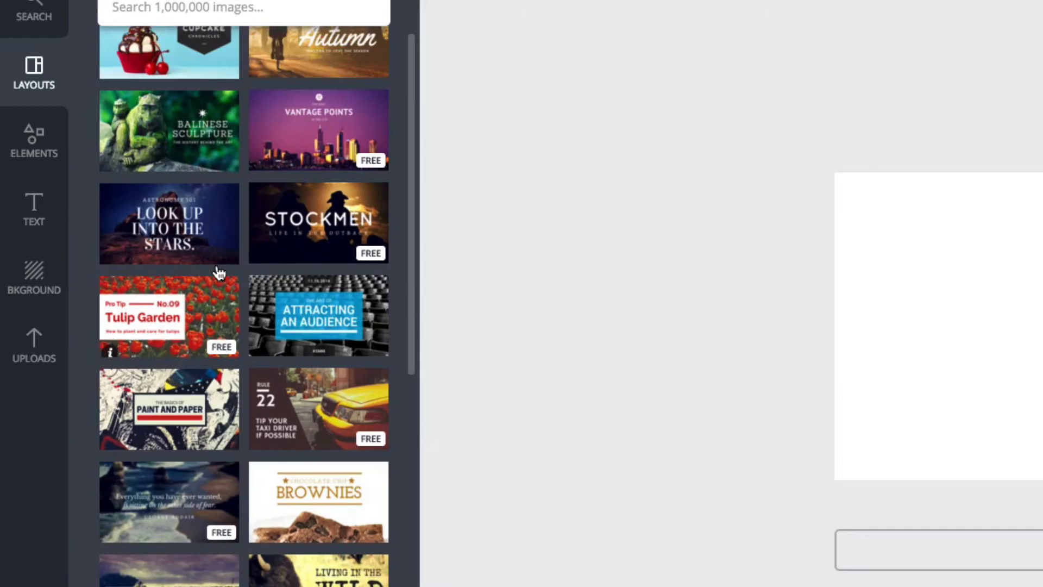
scroll(218, 272, "down", 6)
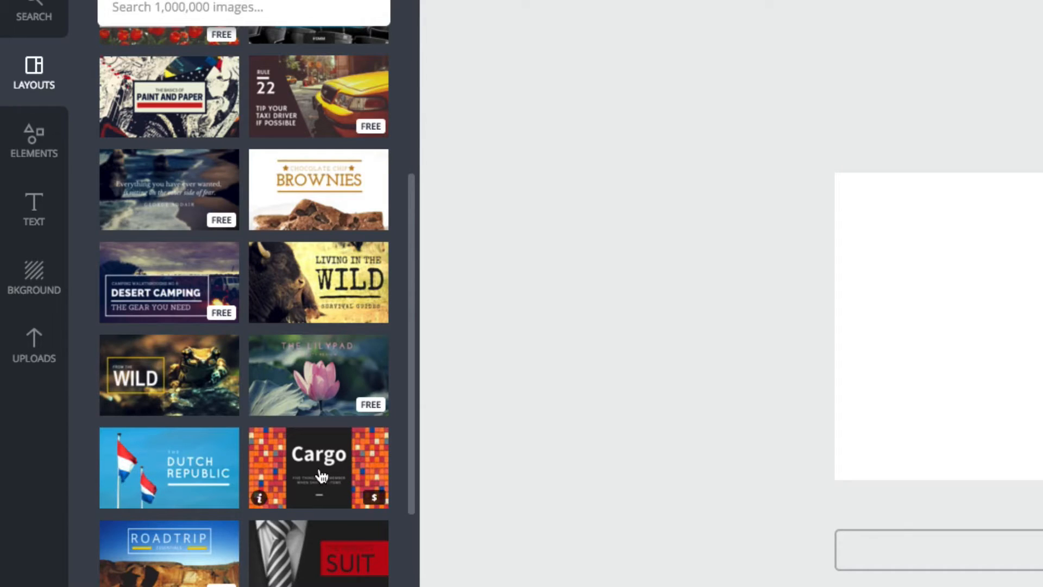
scroll(321, 472, "up", 8)
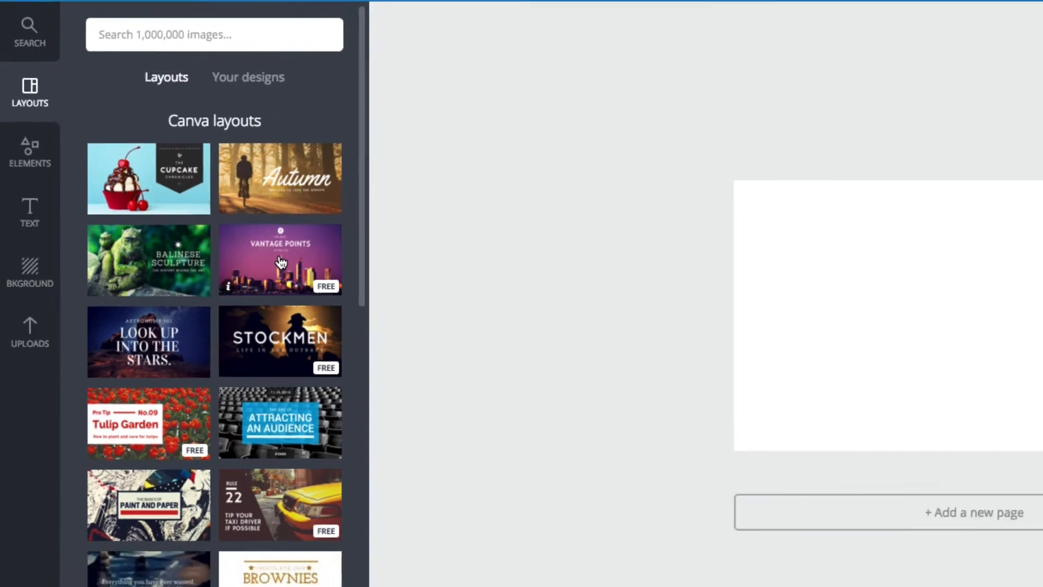
left_click(319, 267)
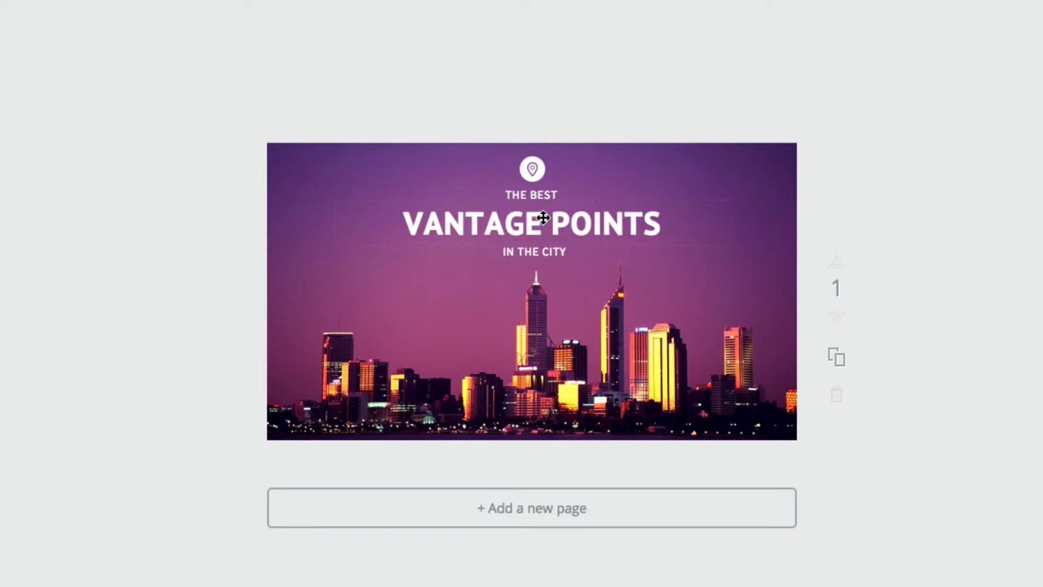
Step: Replace the "VANTAGE POINTS" heading with the copied blog post title, then widen its text box on both sides and move it slightly up
left_click(543, 210)
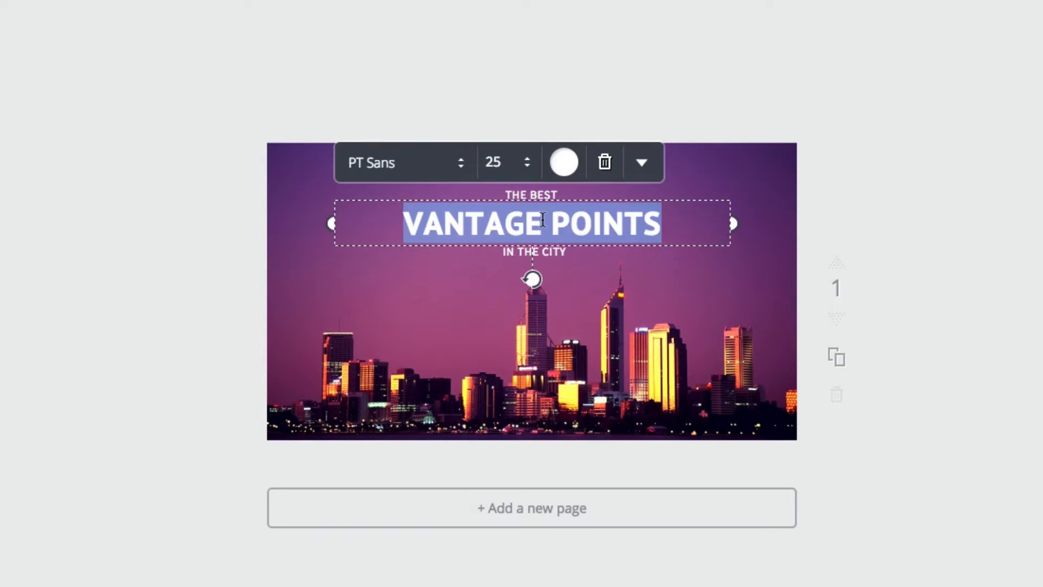
key("ctrl+v")
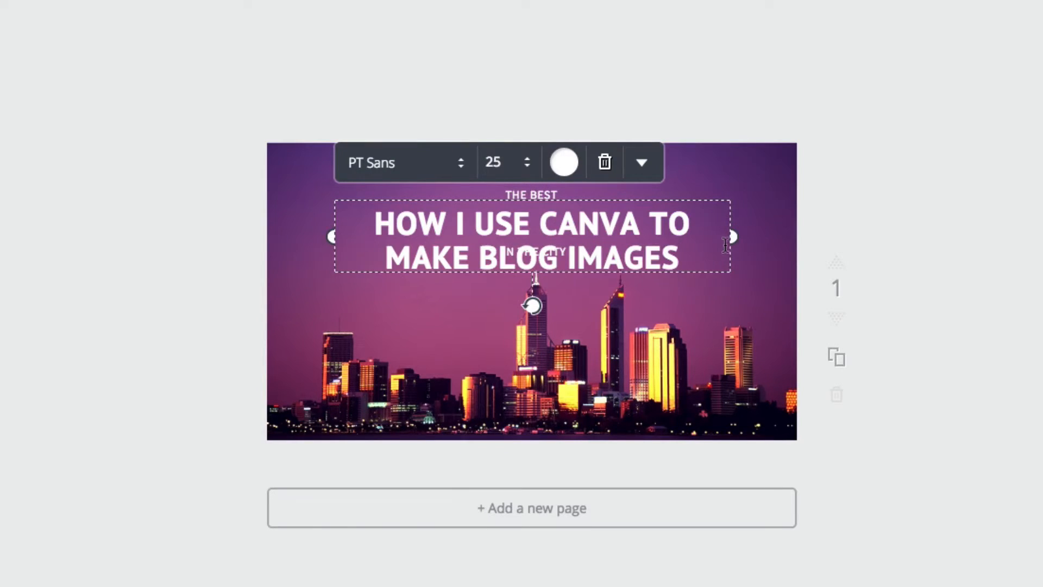
left_click_drag(733, 237, 776, 236)
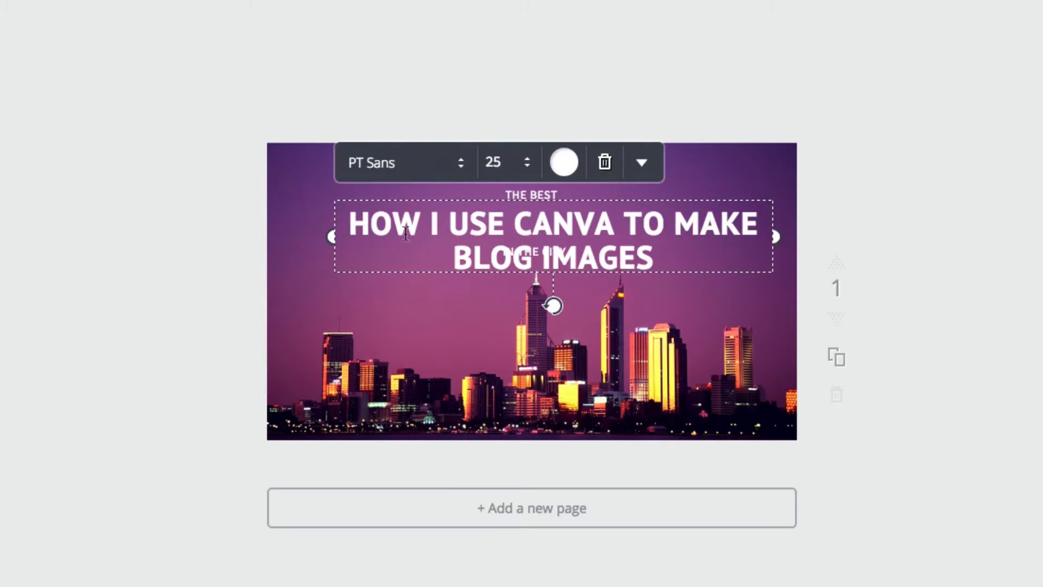
left_click_drag(330, 230, 275, 235)
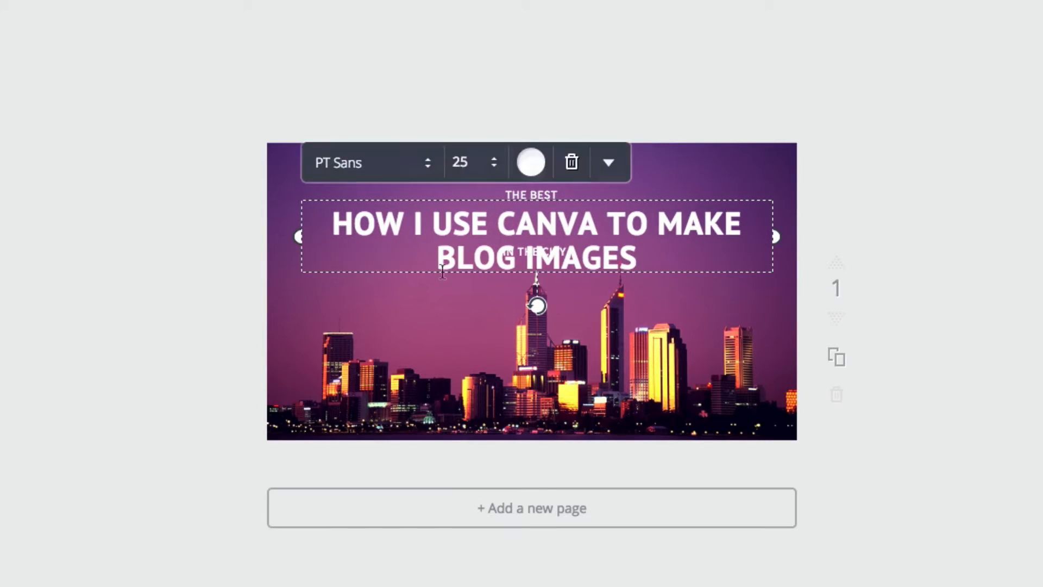
mouse_move(683, 298)
left_mouse_down()
mouse_move(686, 394)
mouse_move(682, 286)
left_mouse_up()
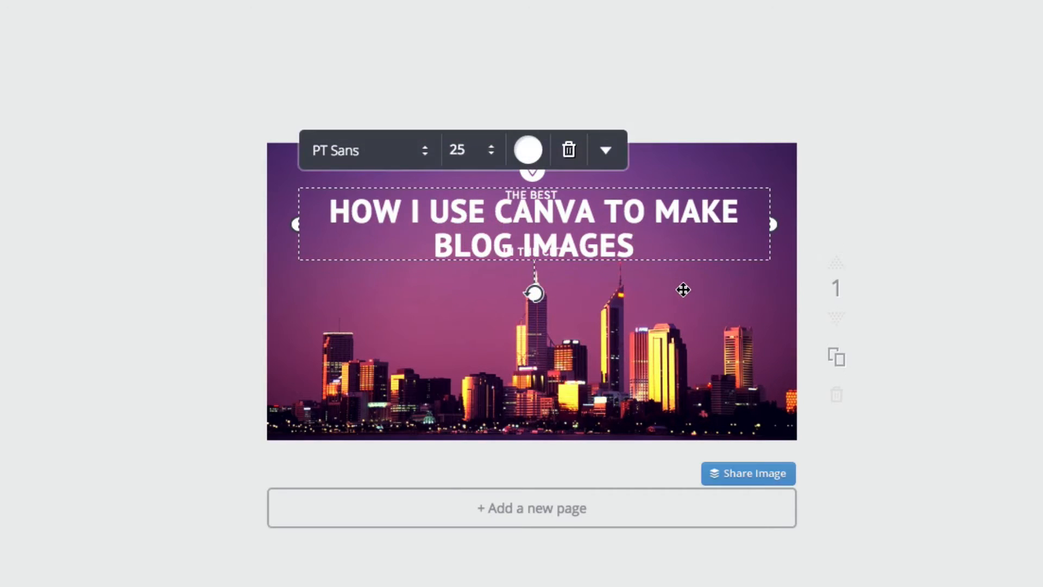
Step: Examine the heading's font, size, colour and additional text formatting options, including transparency and layer order
left_click(683, 290)
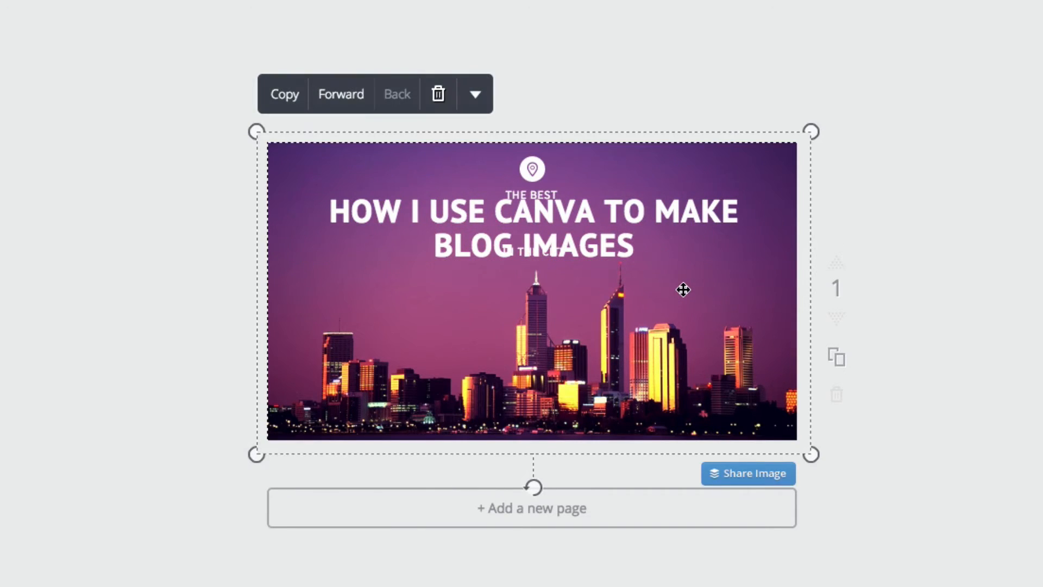
left_click(597, 227)
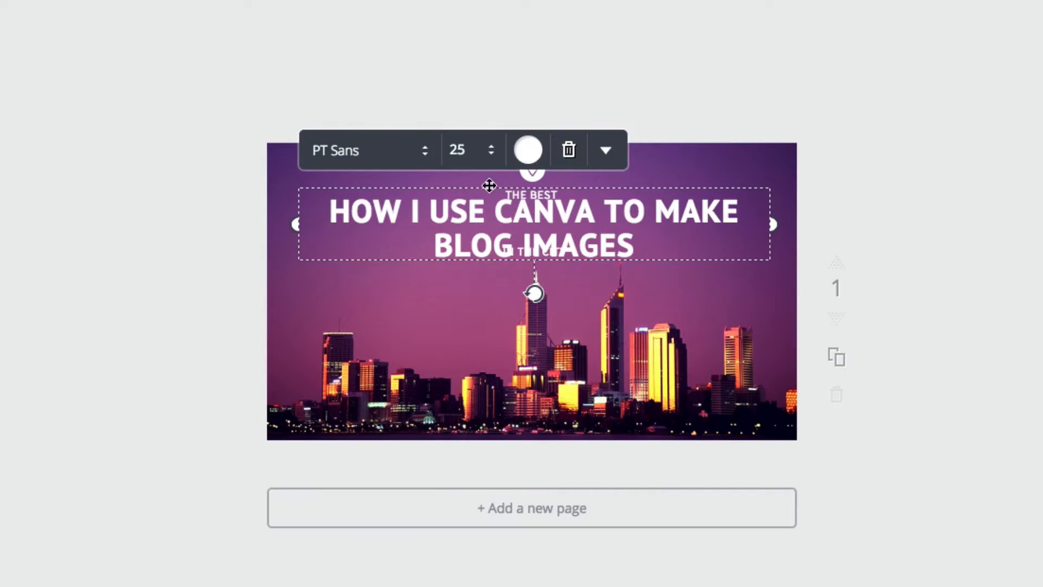
left_click(424, 154)
left_click(656, 131)
left_click(492, 154)
left_click(490, 156)
left_click(522, 151)
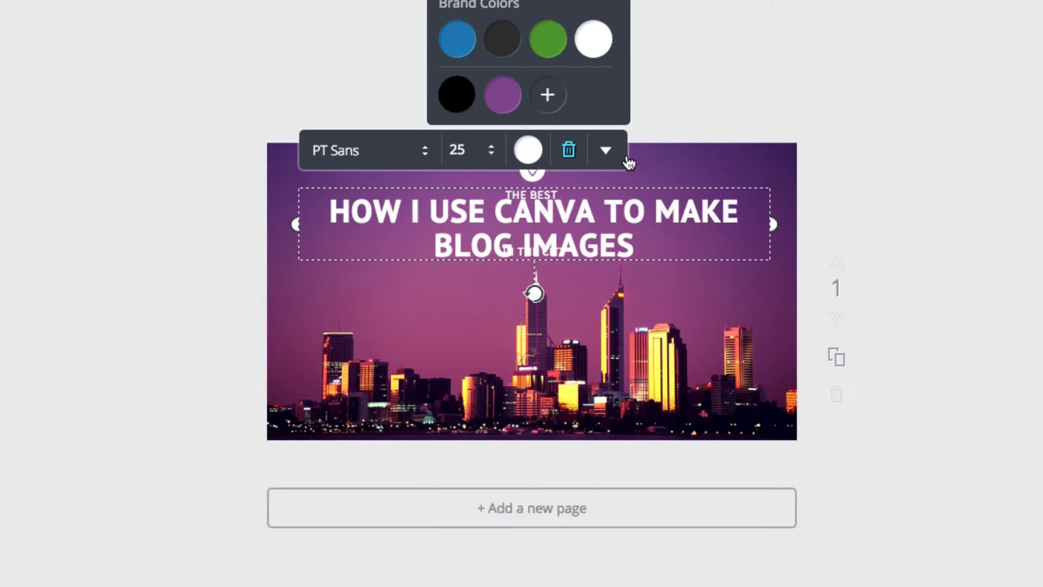
left_click(607, 151)
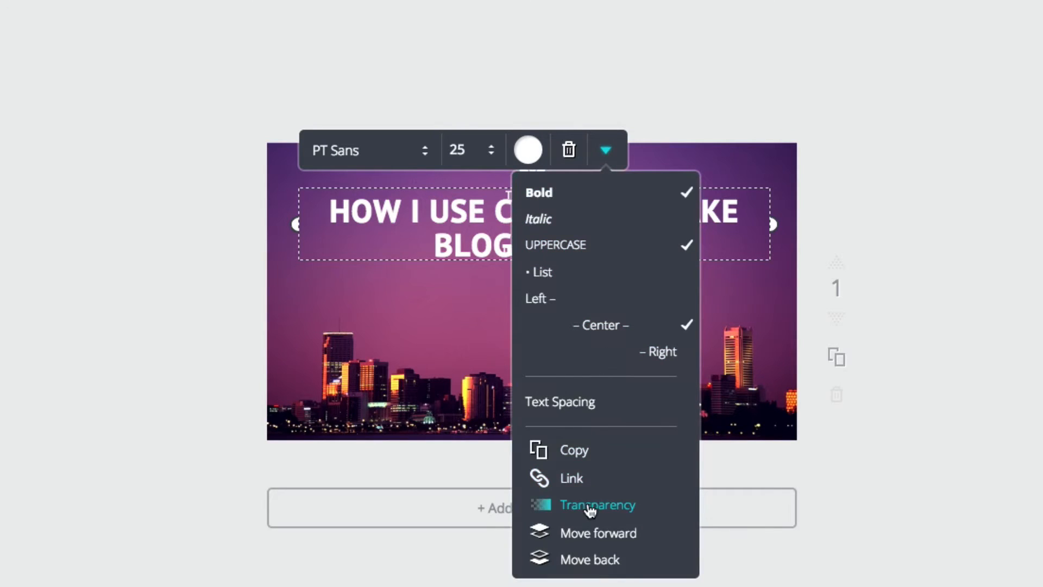
left_click(234, 344)
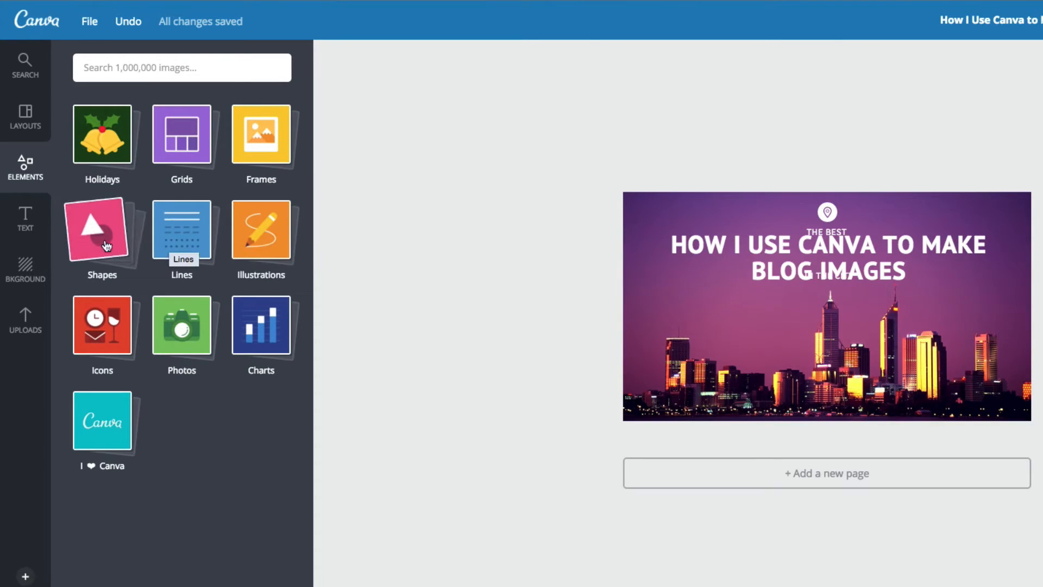
Step: Add the free yellow light bulb icon to the design, shrink it and place it near the image's left edge
left_click(106, 331)
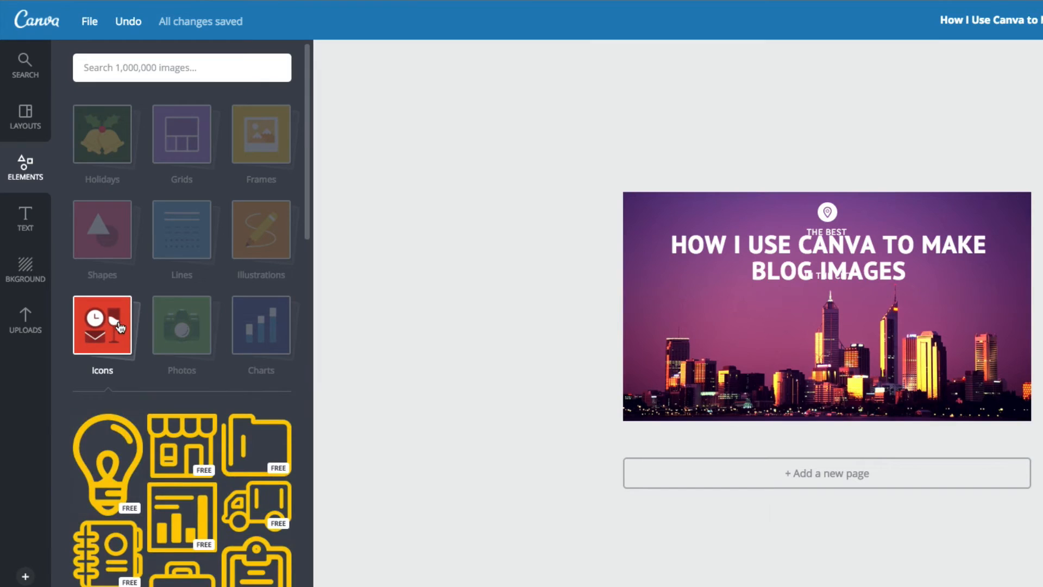
scroll(144, 309, "down", 1)
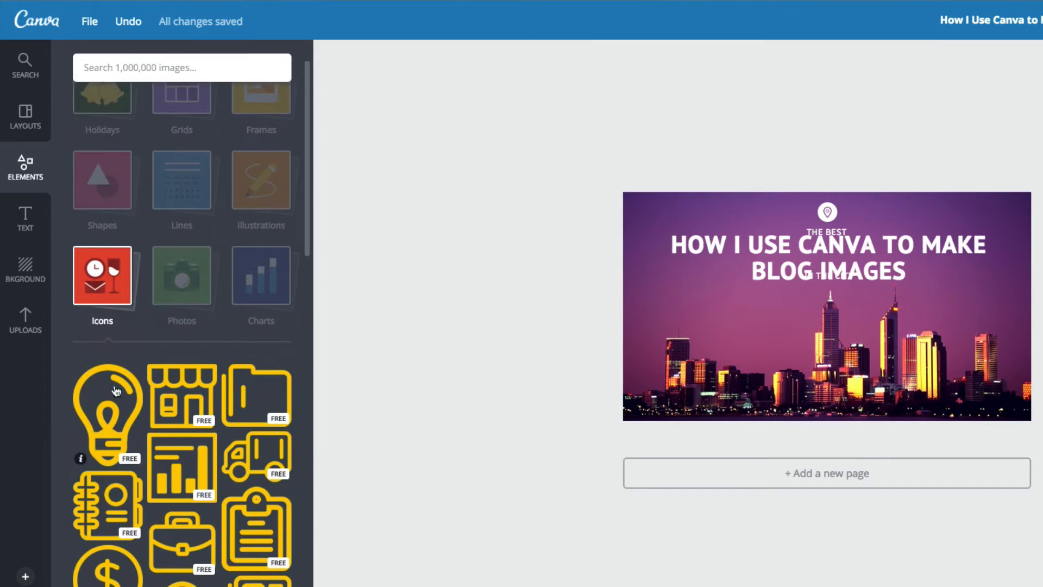
left_click_drag(114, 396, 780, 270)
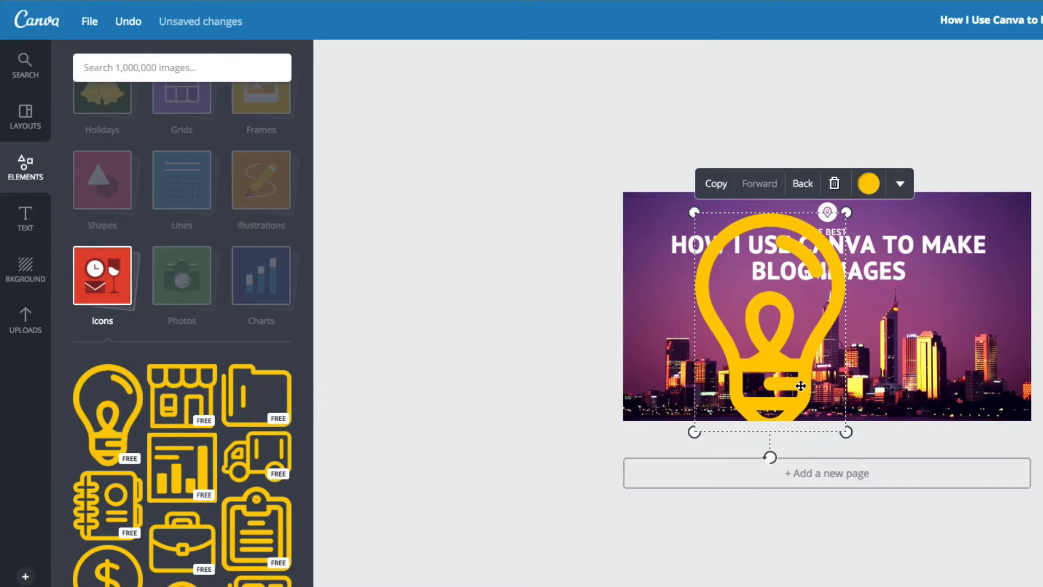
left_click_drag(846, 432, 805, 373)
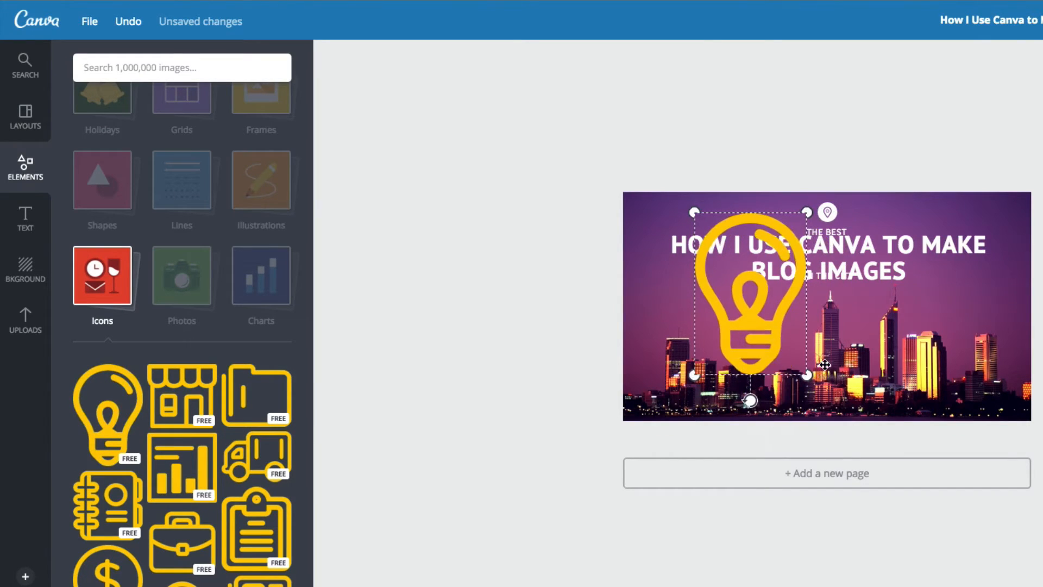
left_click_drag(773, 285, 719, 298)
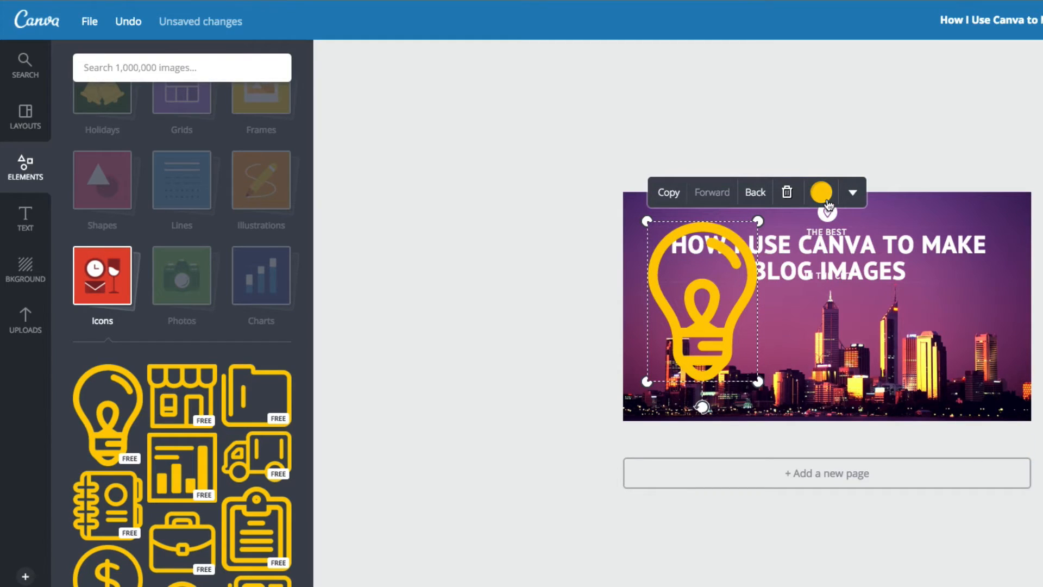
Step: Recolour the light bulb icon to the white brand colour and make it slightly smaller
left_click(821, 194)
left_click(872, 109)
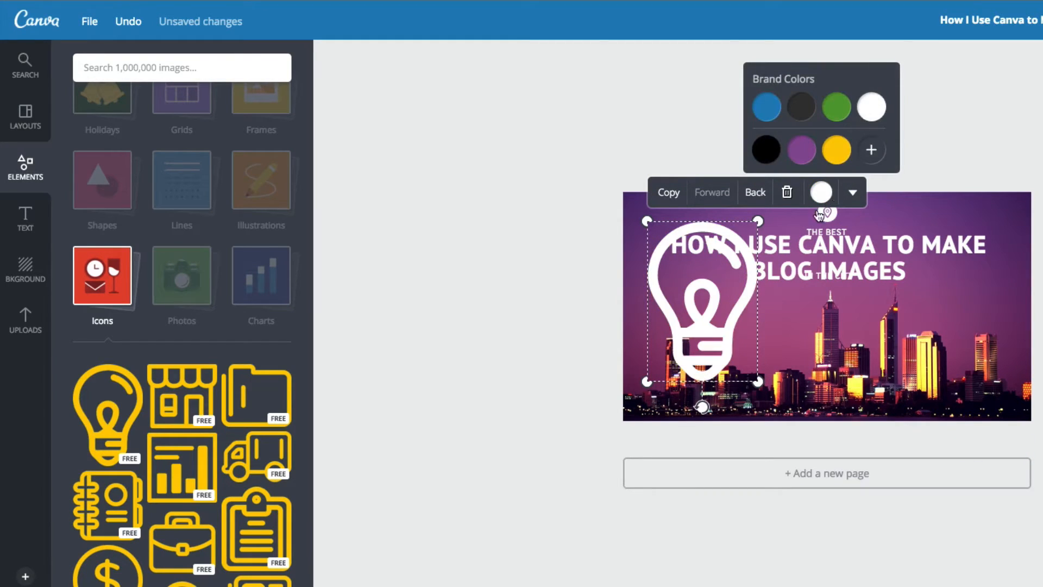
mouse_move(758, 380)
left_mouse_down()
mouse_move(725, 328)
mouse_move(767, 396)
mouse_move(745, 365)
left_mouse_up()
left_click(674, 305)
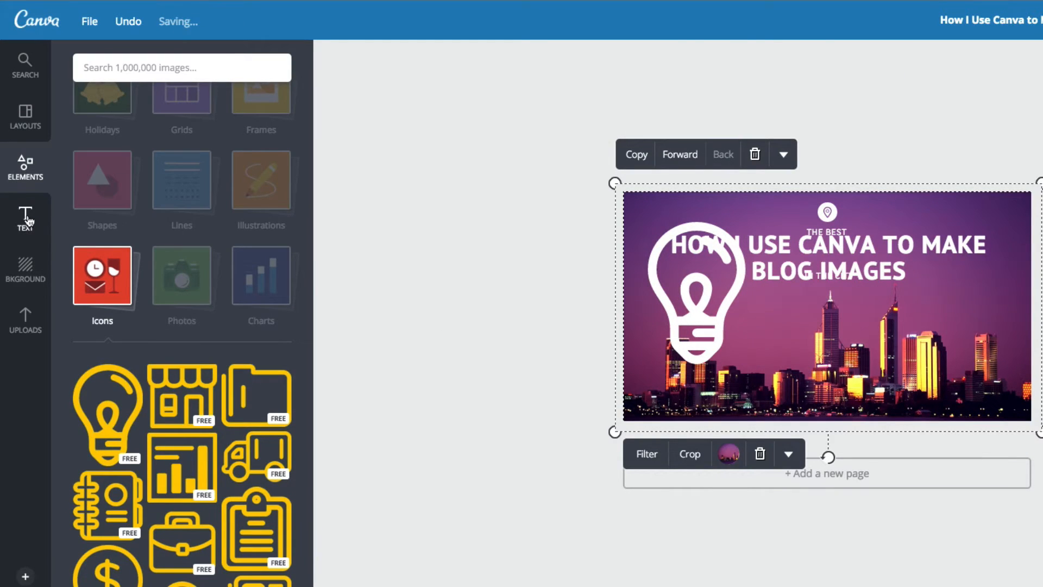
Step: Delete the blog title heading and the "THE BEST" and "IN THE CITY" text lines from the image
left_click(25, 218)
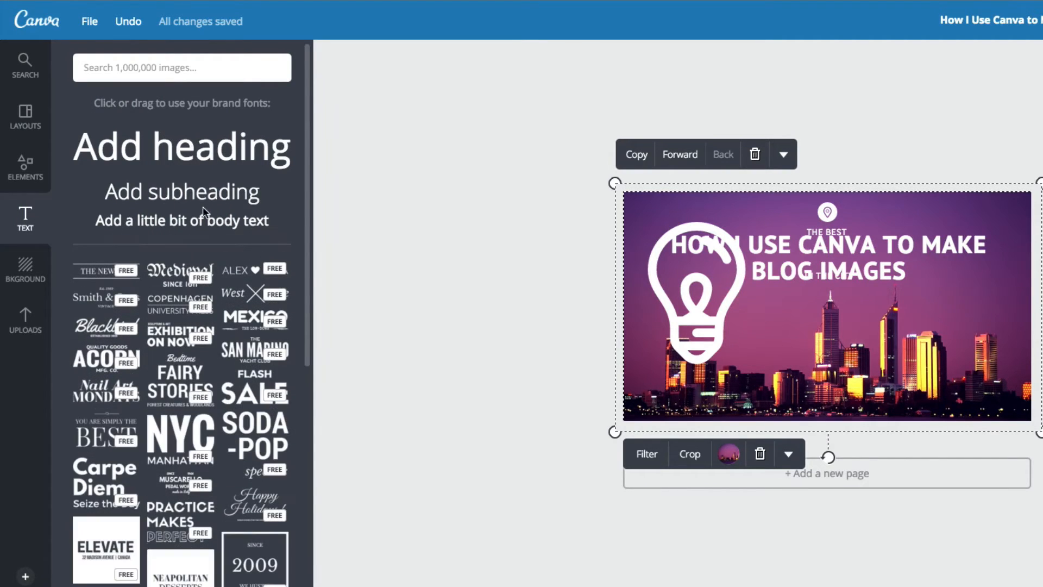
left_click(781, 240)
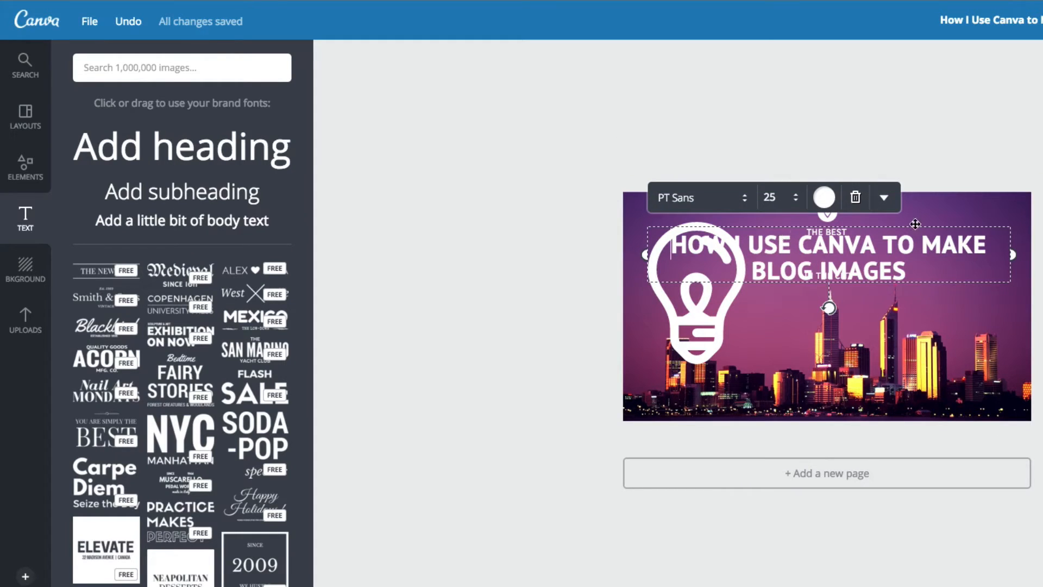
left_click(855, 196)
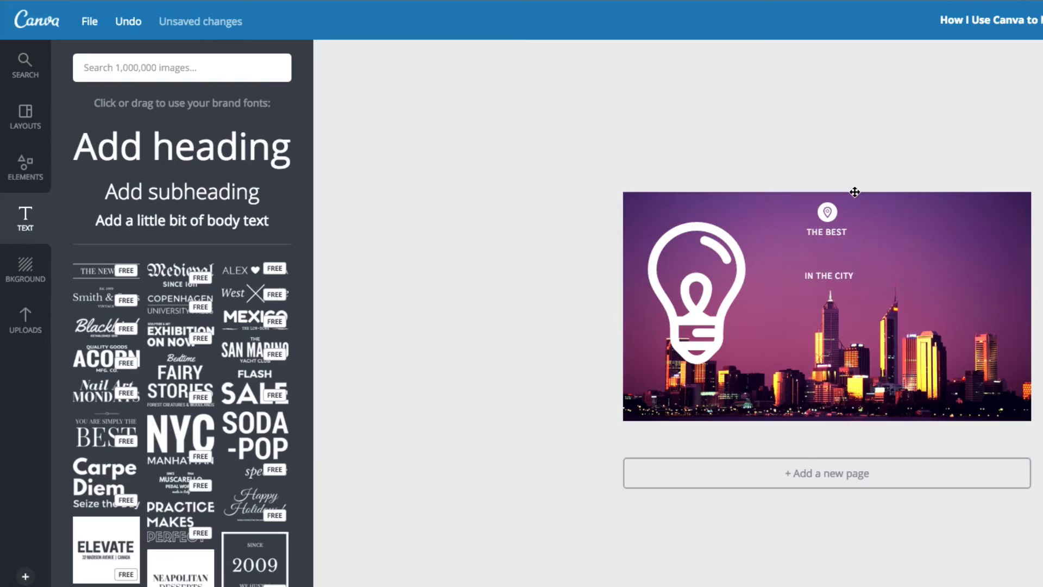
left_click(836, 233)
left_click(942, 196)
left_click(846, 275)
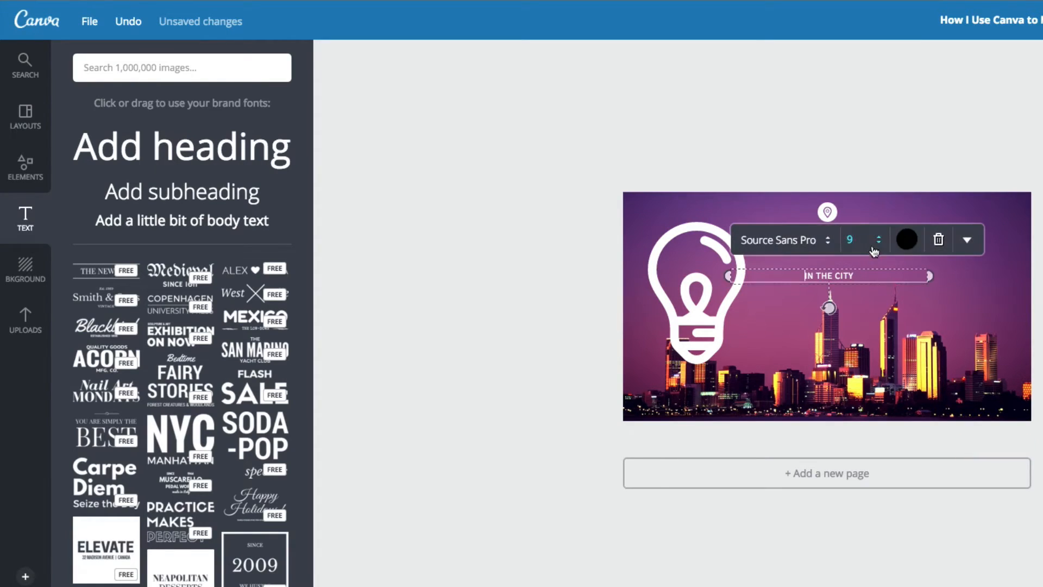
left_click(940, 240)
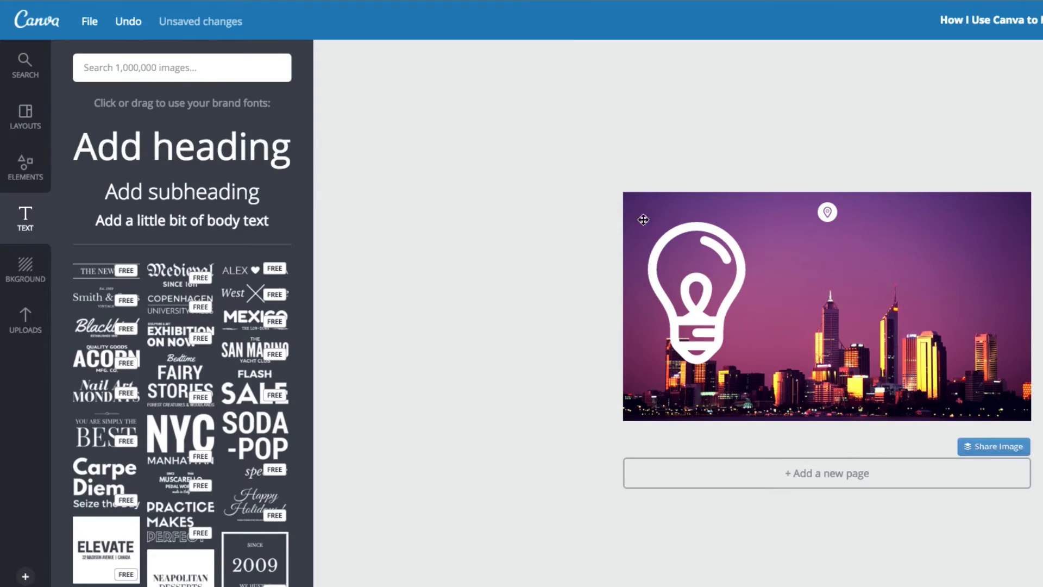
Step: Add a new heading, replace its text with the copied blog post title and move its text box over the light bulb
left_click(247, 157)
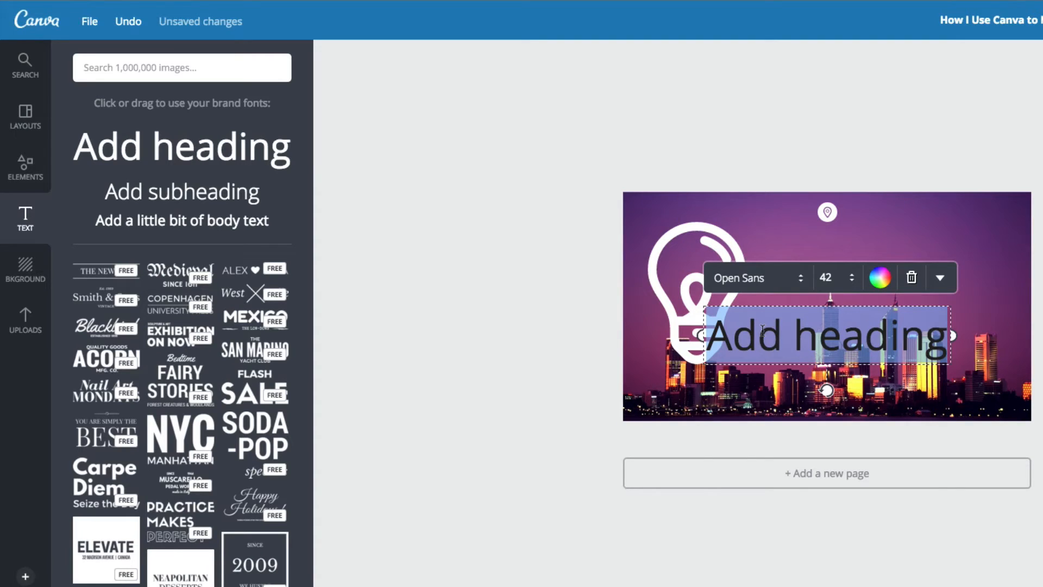
type("How I Use Canva to Make Blog Images")
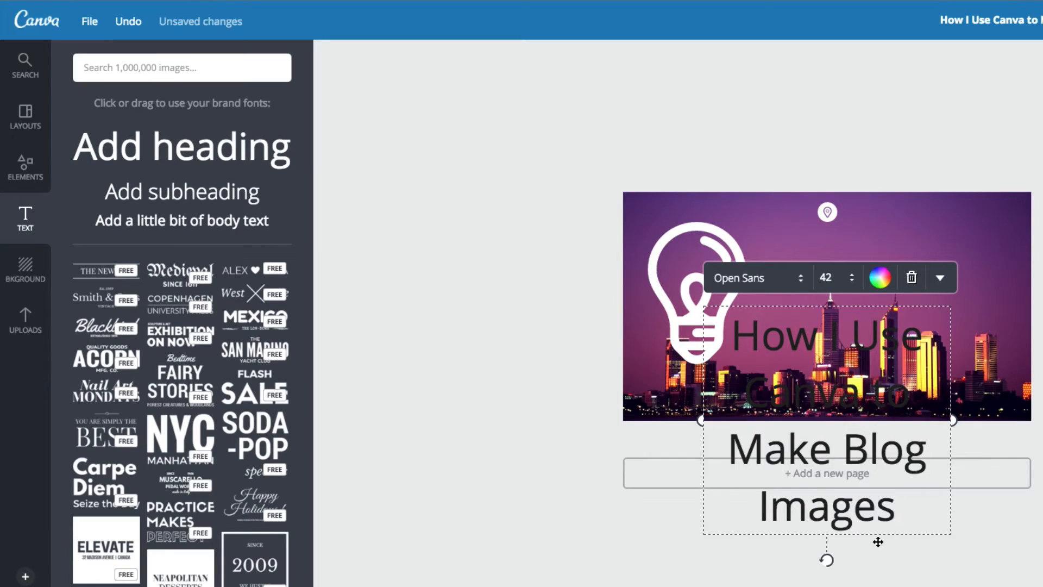
left_click_drag(954, 422, 1042, 421)
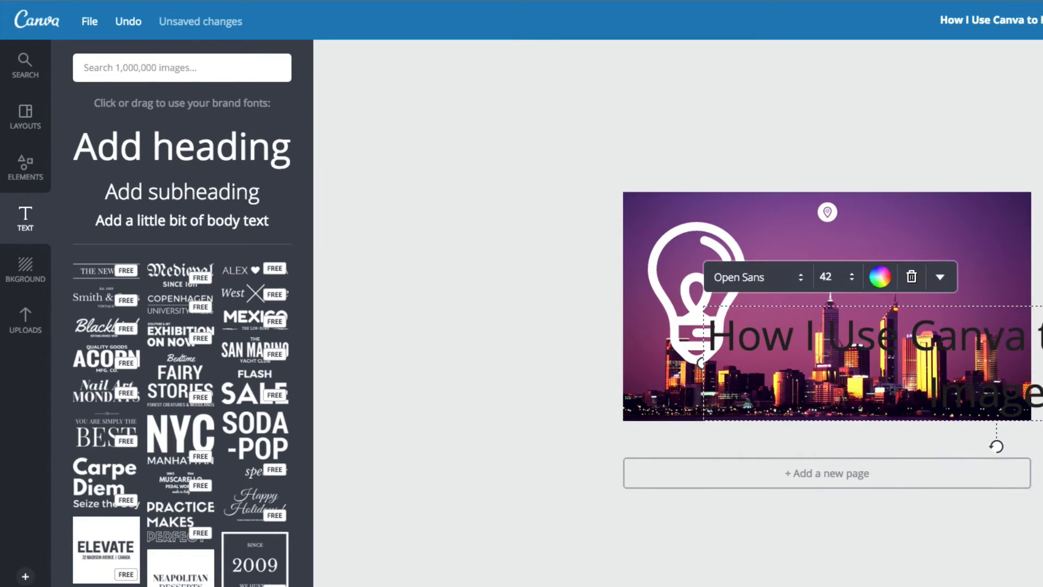
left_click(1042, 421)
left_click(1042, 392)
left_click_drag(1022, 381, 933, 335)
left_click_drag(1040, 266, 804, 296)
left_click(742, 295)
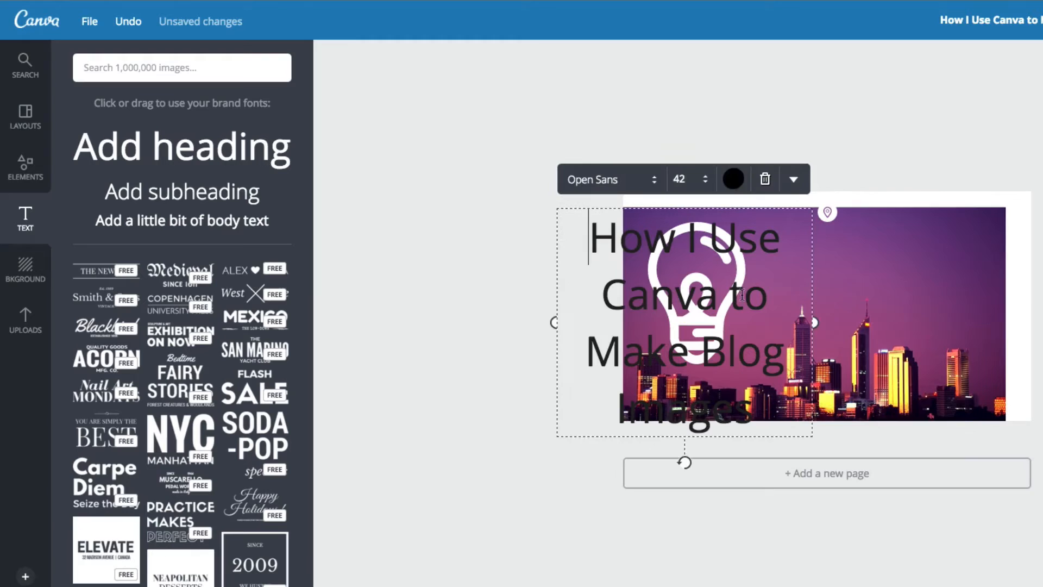
Step: Set the new heading's font size to 18 and move it to the upper middle of the image
left_click(689, 179)
left_click(684, 288)
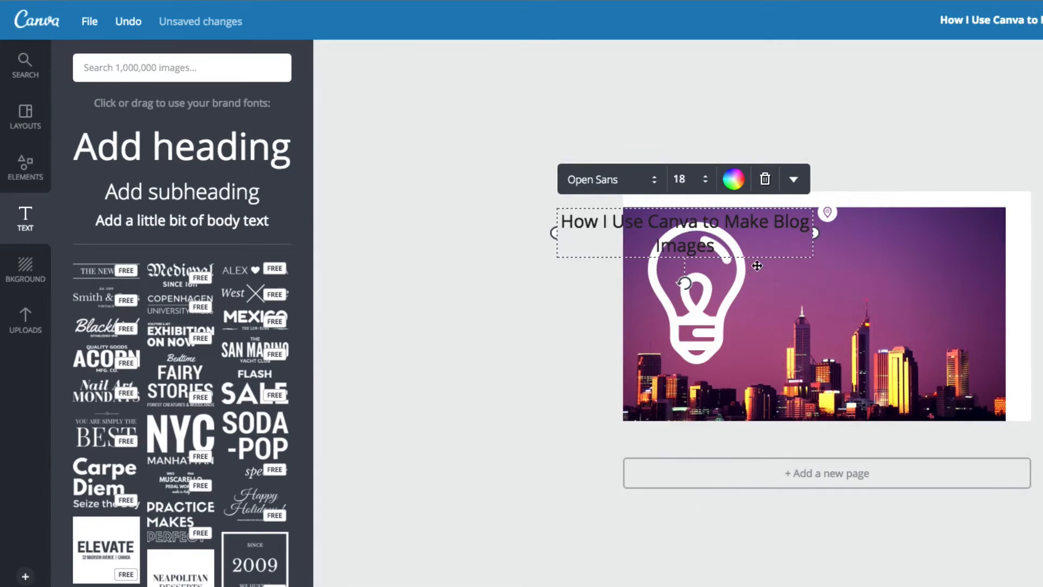
left_click_drag(770, 263, 921, 286)
Step: Shift the displaced skyline photo up and right so it nearly fills the page again
left_click(933, 303)
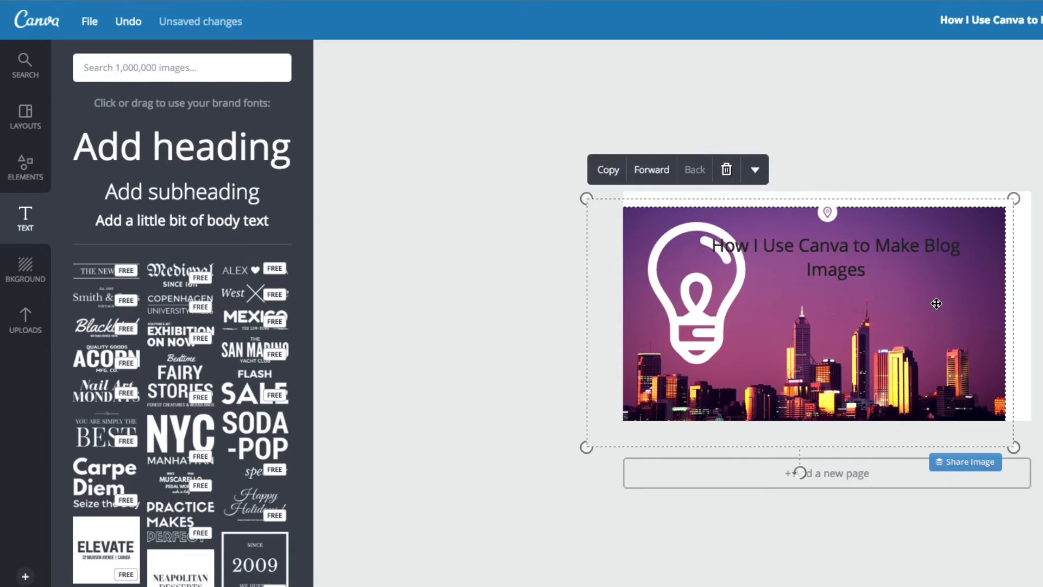
left_click_drag(940, 299, 950, 286)
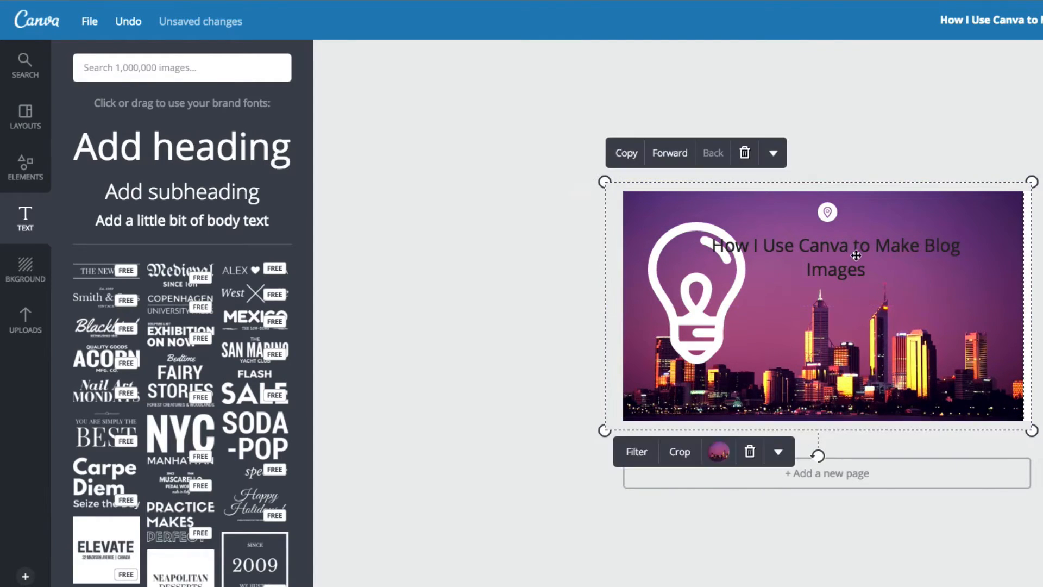
Step: Examine the heading's additional text options and link setting, and move the heading to the right, clear of the light bulb
left_click(849, 254)
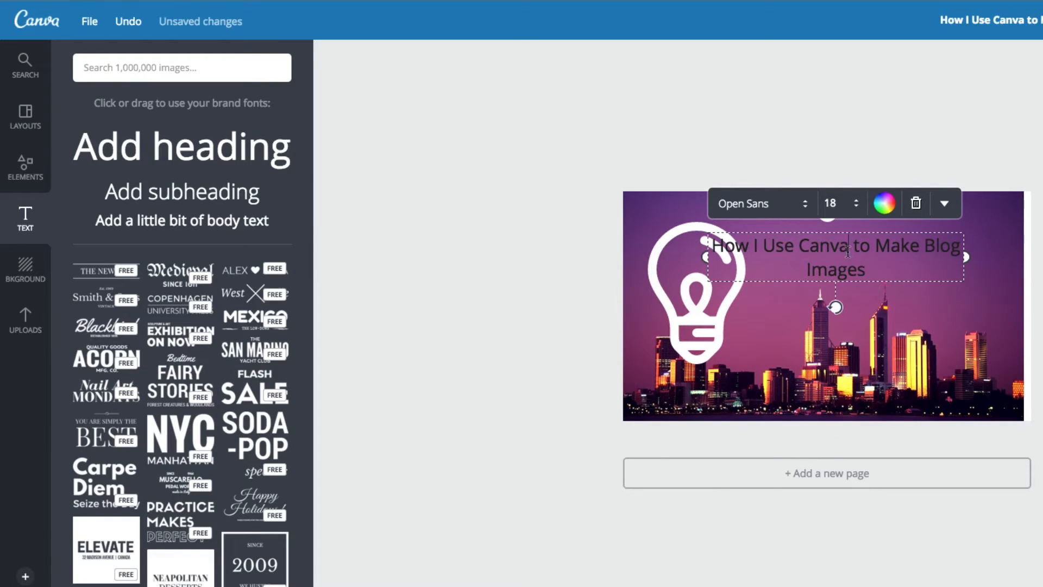
key("ctrl+a")
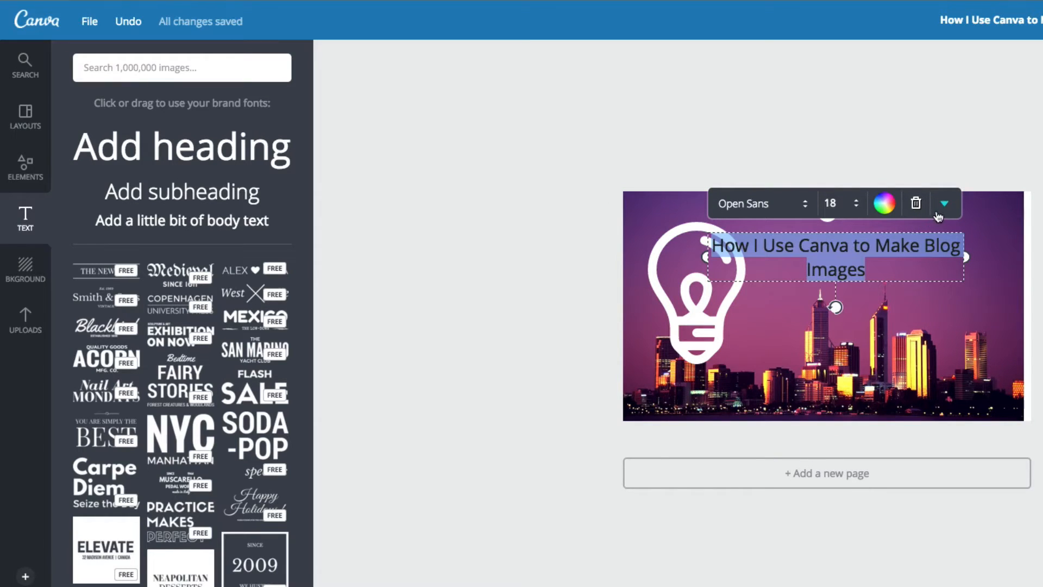
left_click(943, 208)
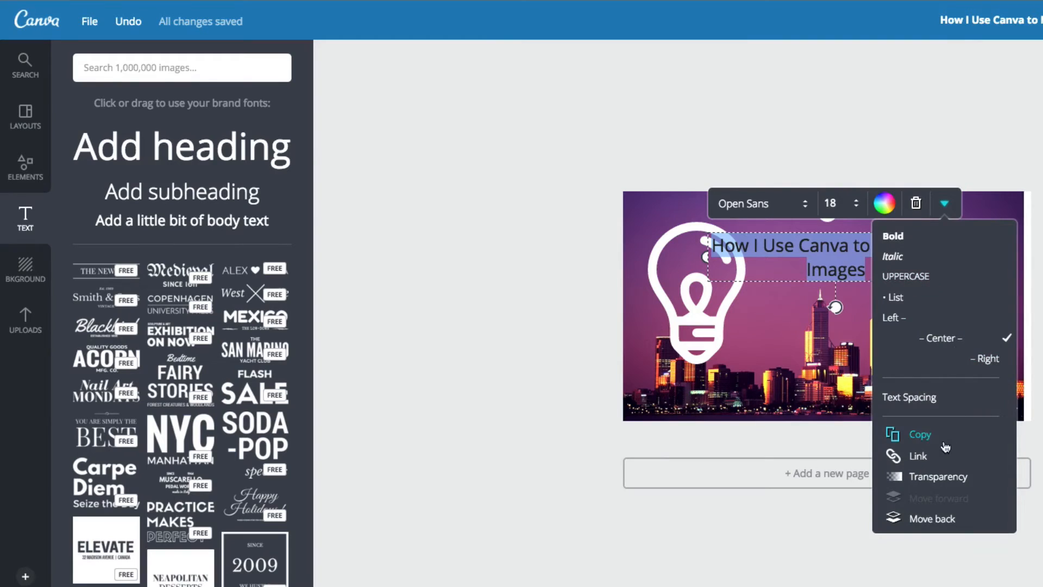
left_click(918, 456)
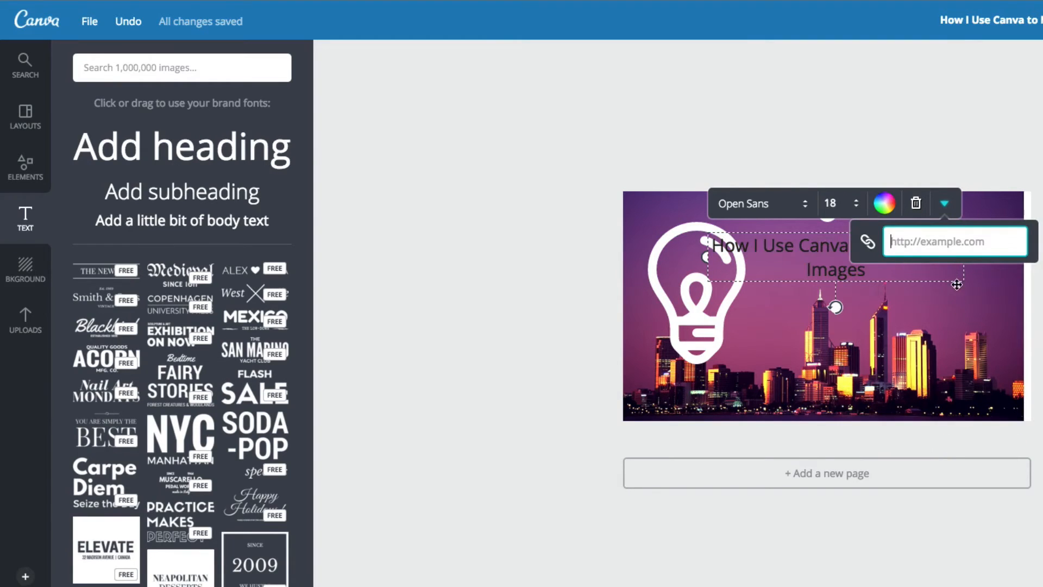
left_click(989, 300)
left_click(971, 284)
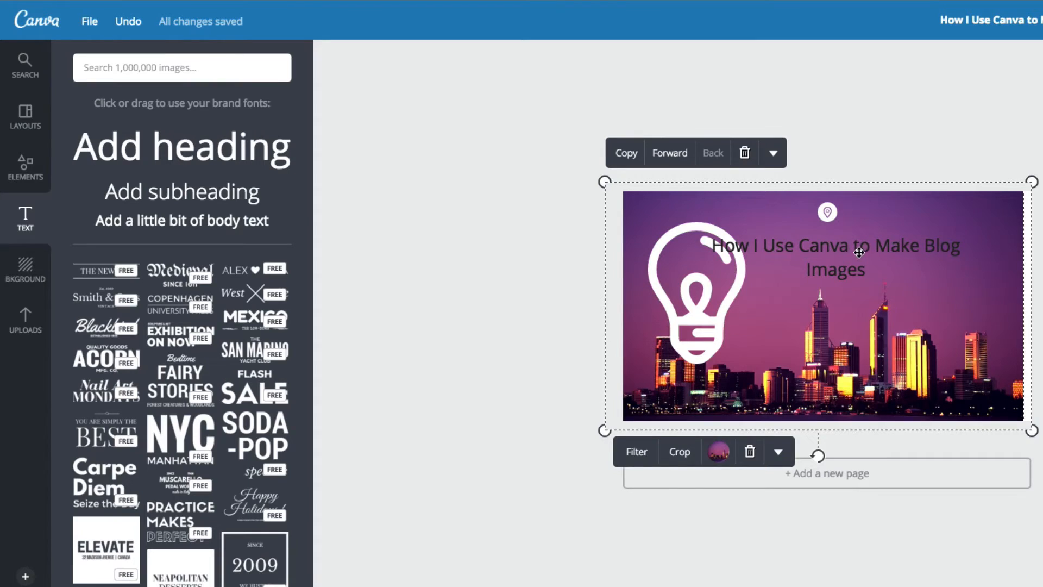
left_click_drag(859, 251, 901, 246)
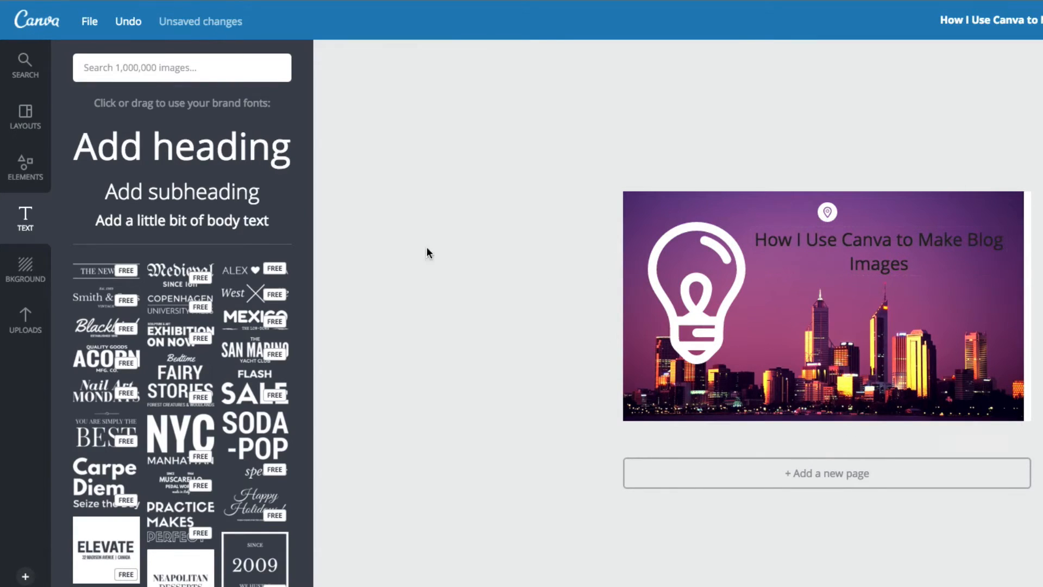
Step: View the available brand colours and background patterns, and leave the design for the overview of saved designs
left_click(35, 269)
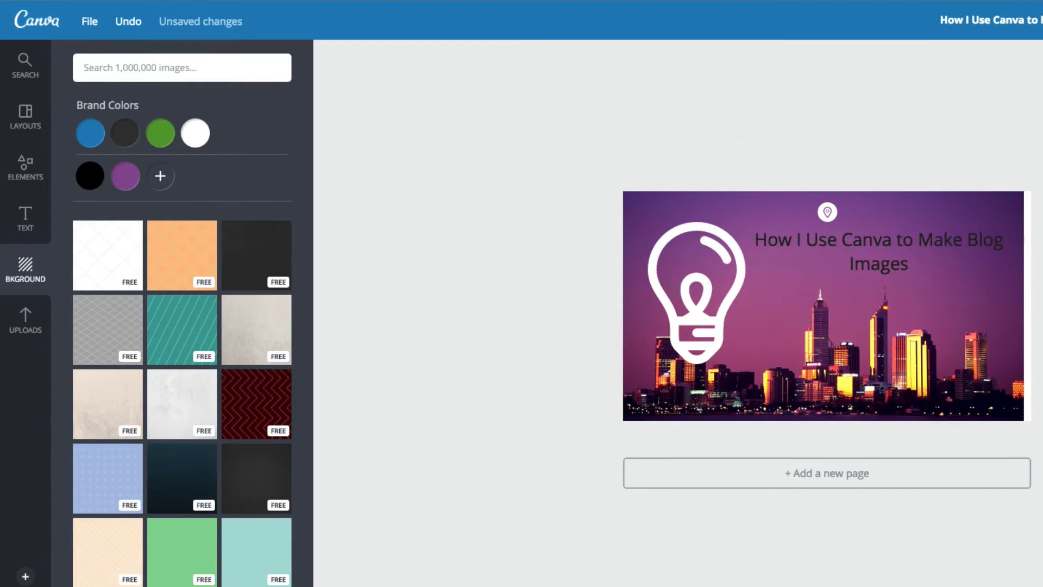
key("super+w")
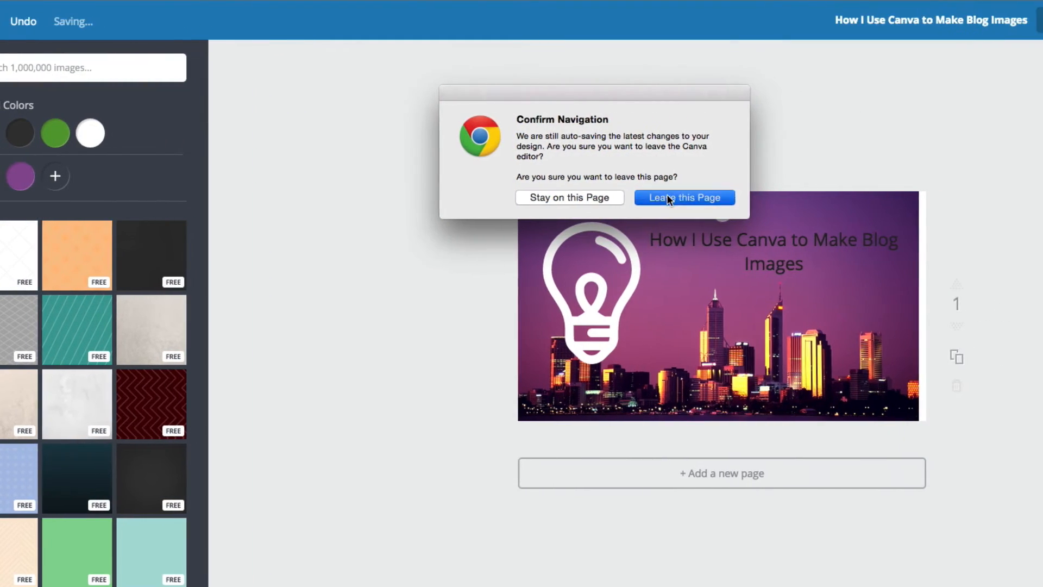
left_click(789, 197)
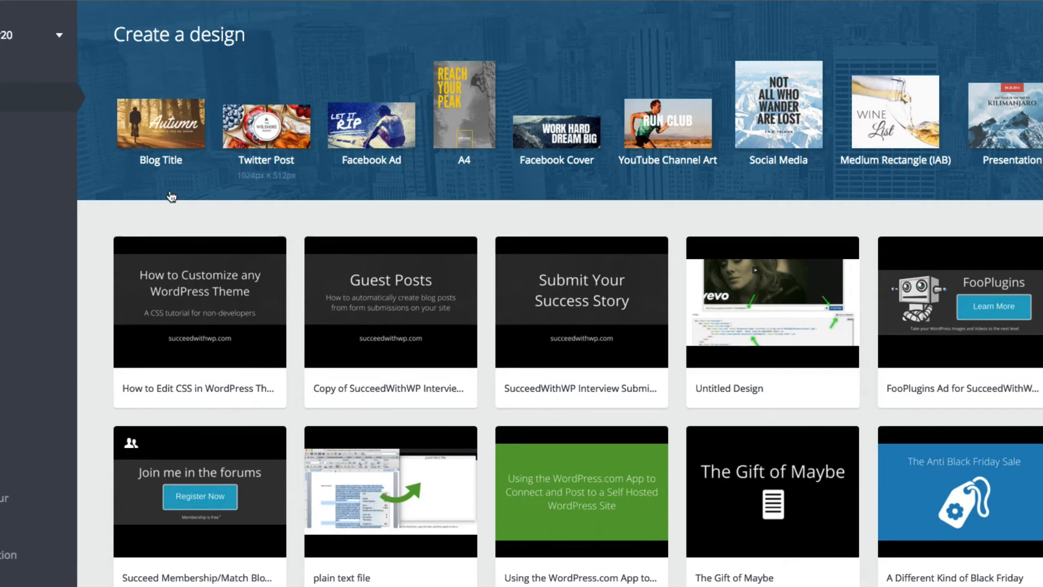
Step: Duplicate the saved "How to Edit CSS in WordPress Themes" design and open the copy for editing
mouse_move(150, 274)
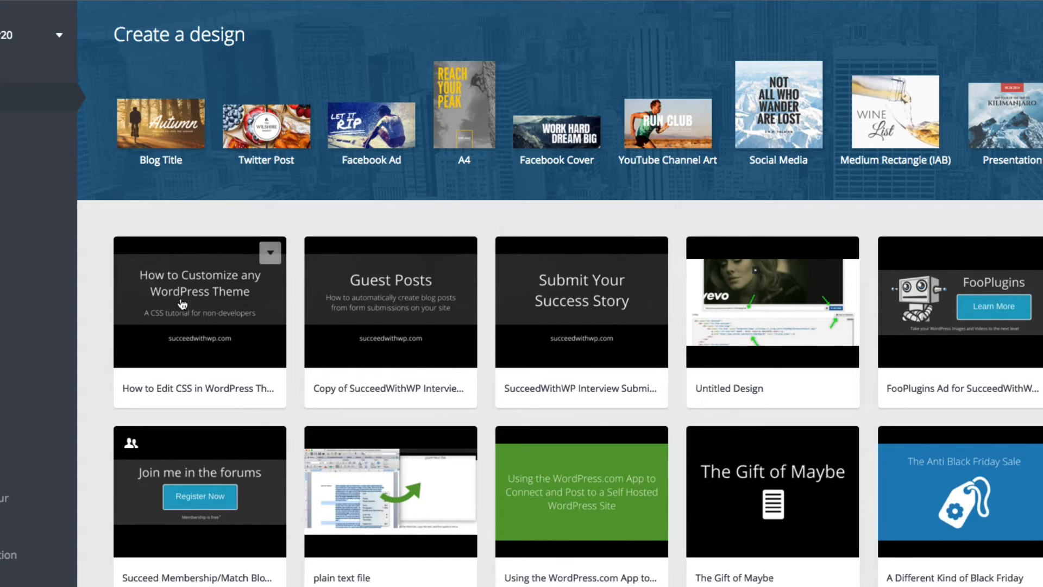
left_click(270, 253)
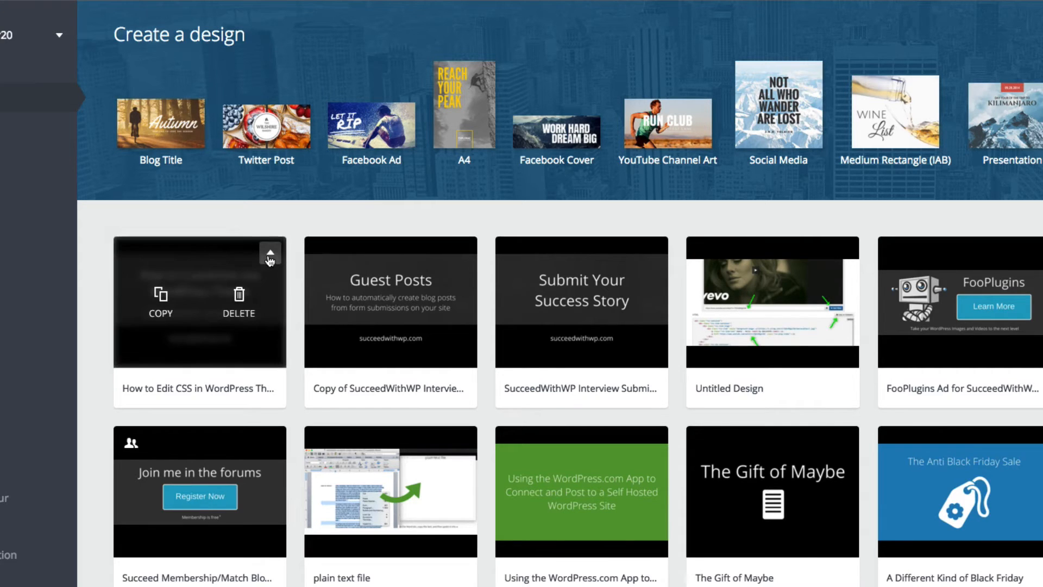
left_click(159, 304)
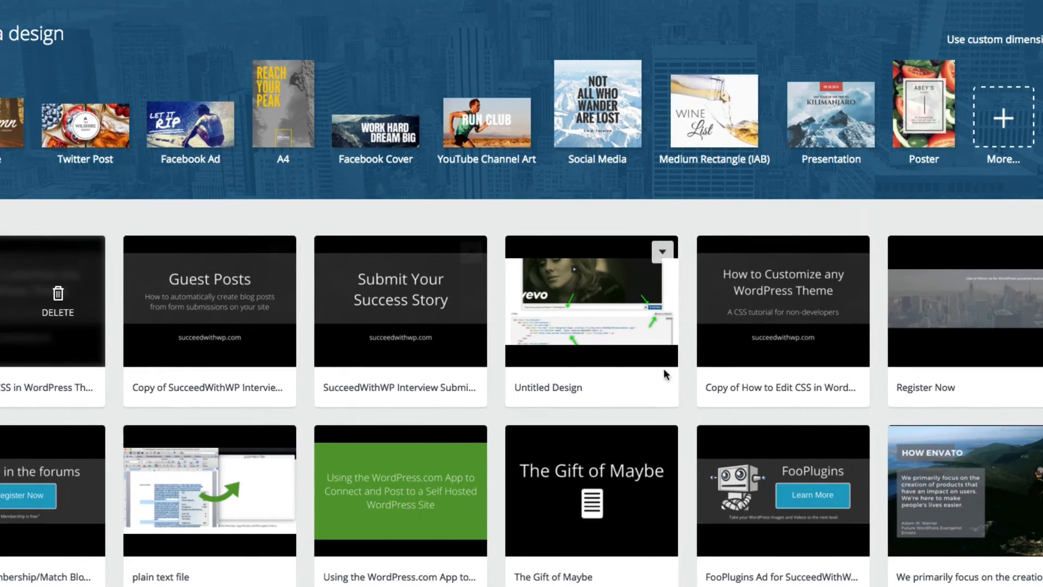
mouse_move(786, 327)
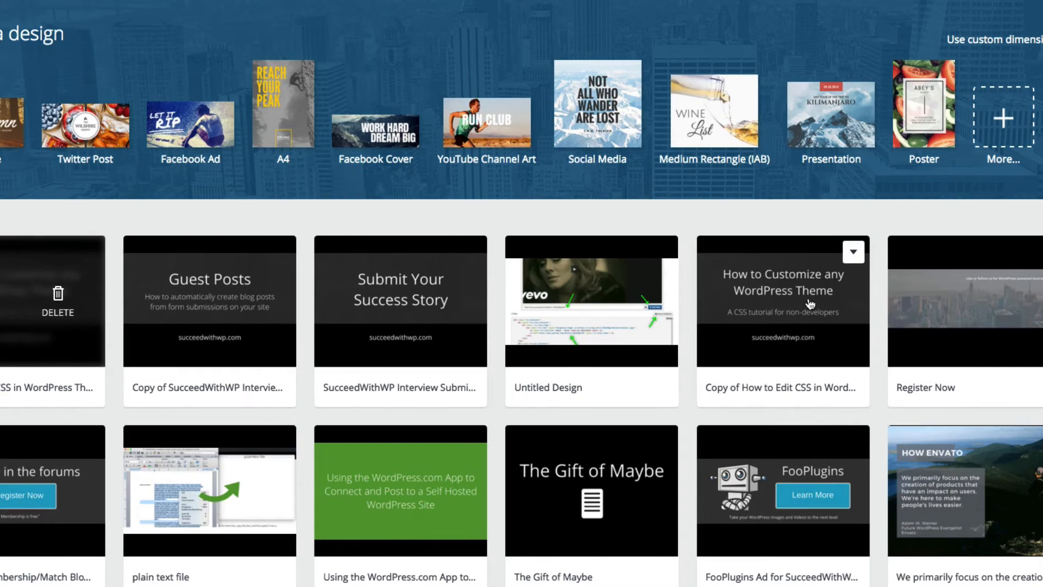
left_click(810, 303)
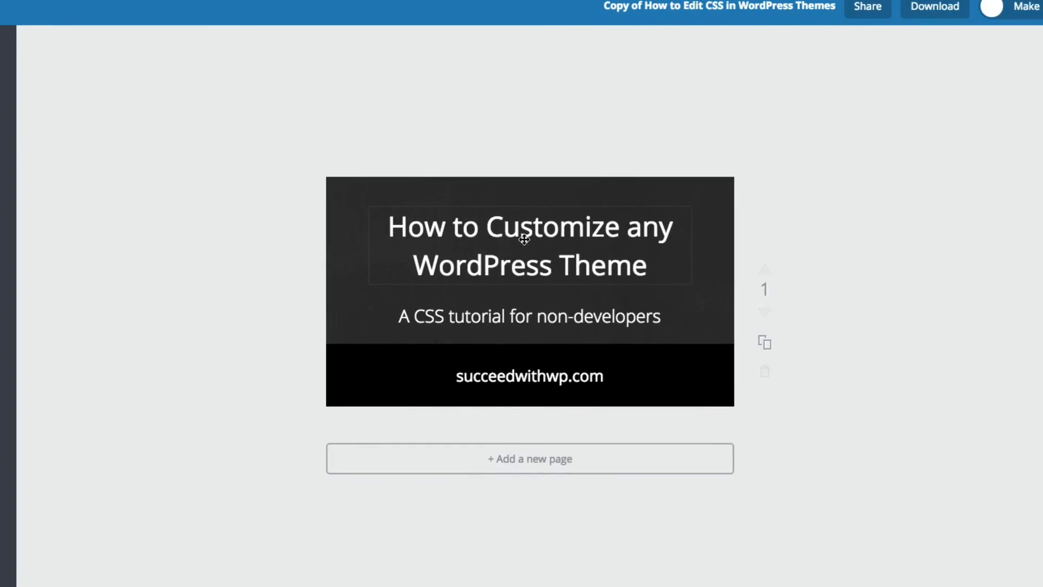
Step: Replace the "How to Customize any WordPress Theme" heading with the copied title "How I Use Canva to Make Blog Images"
left_click(524, 239)
left_click(524, 239)
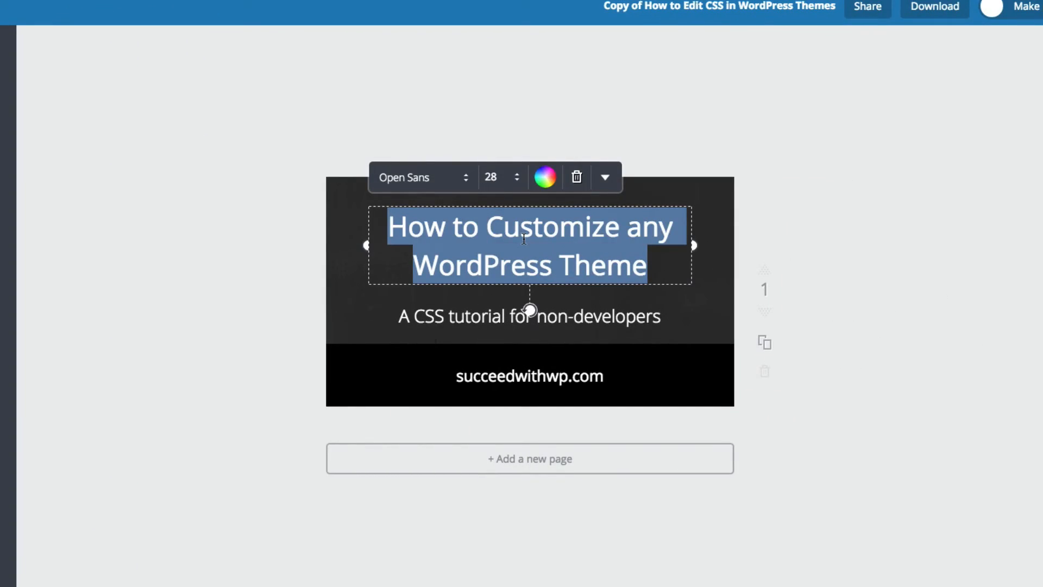
key("ctrl+v")
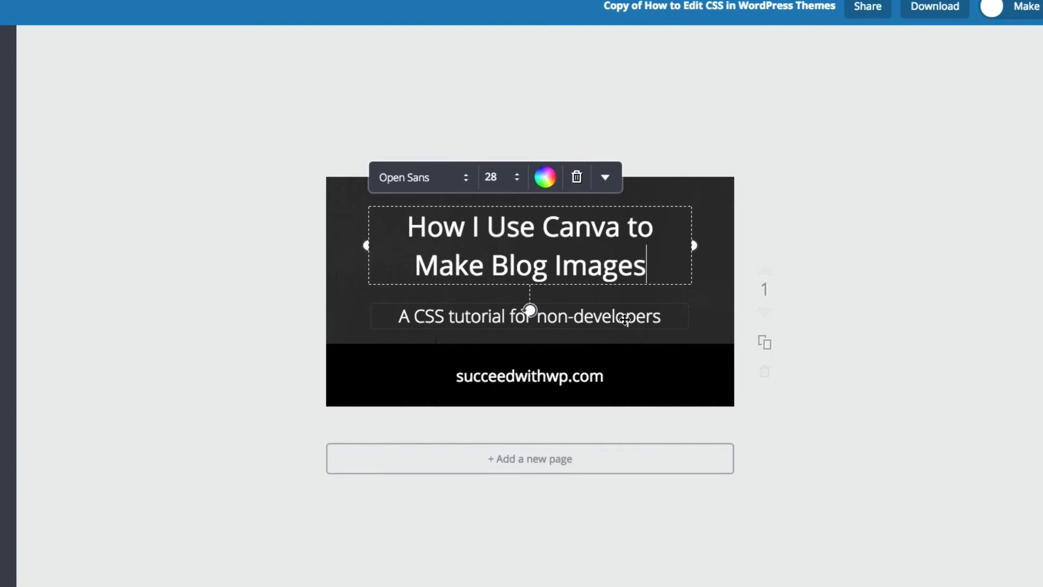
Step: Switch to the blog post page and copy the section heading text "Why I use Canva and why you should too"
left_click(625, 320)
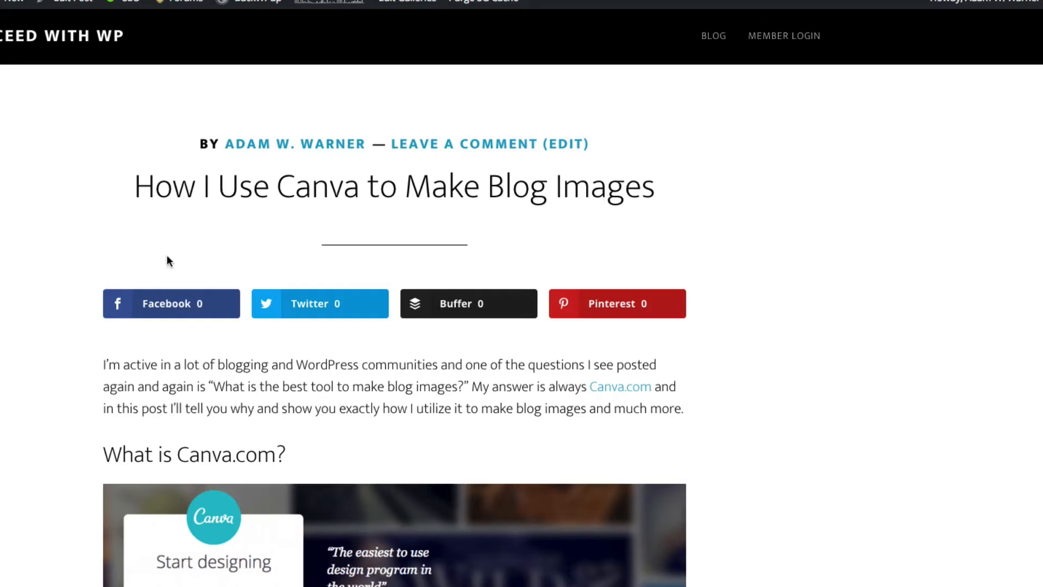
scroll(180, 266, "down", 4)
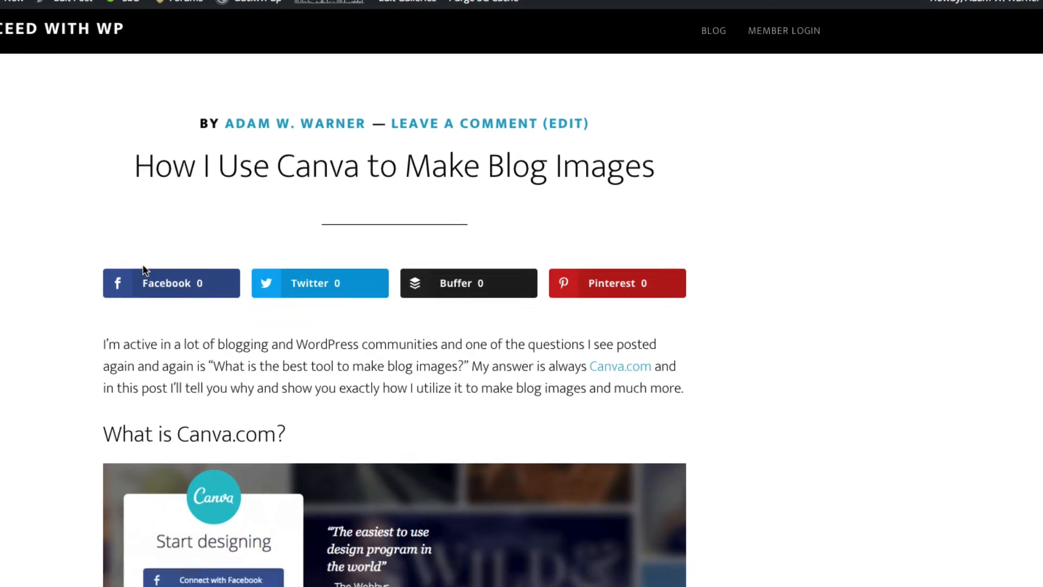
scroll(76, 270, "down", 5)
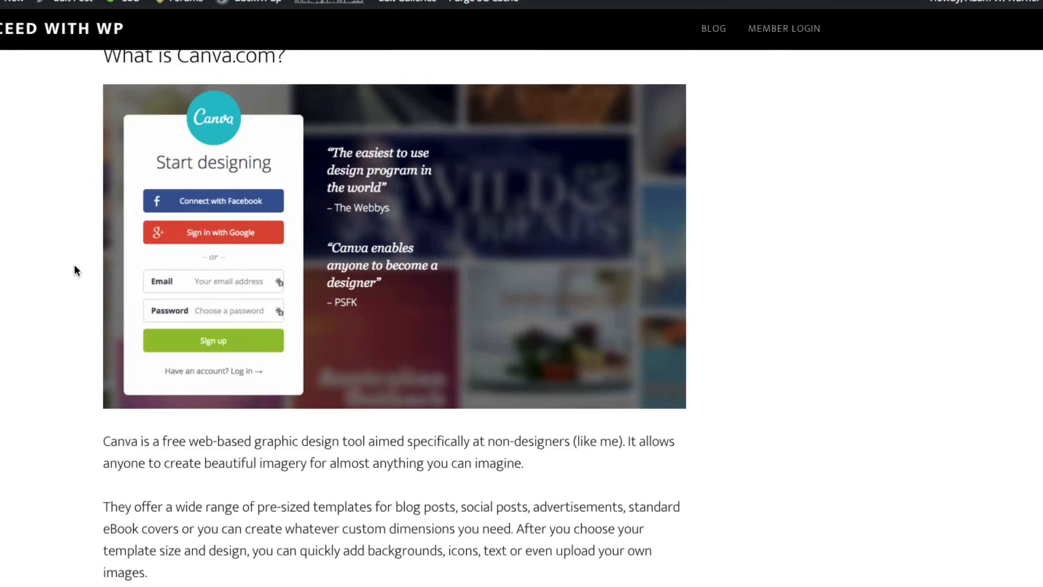
scroll(76, 270, "down", 2)
scroll(75, 266, "down", 7)
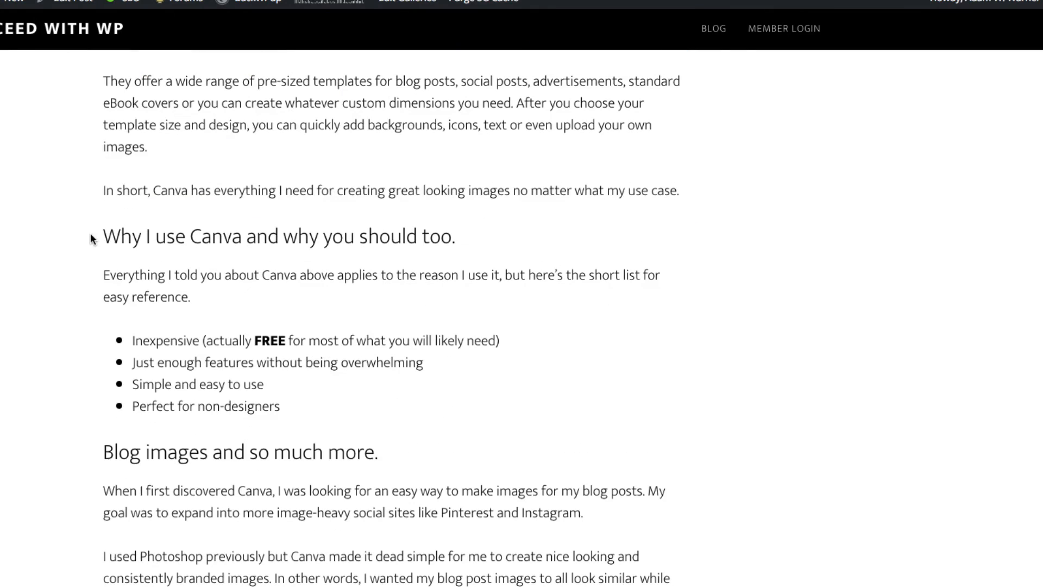
left_click_drag(100, 236, 446, 231)
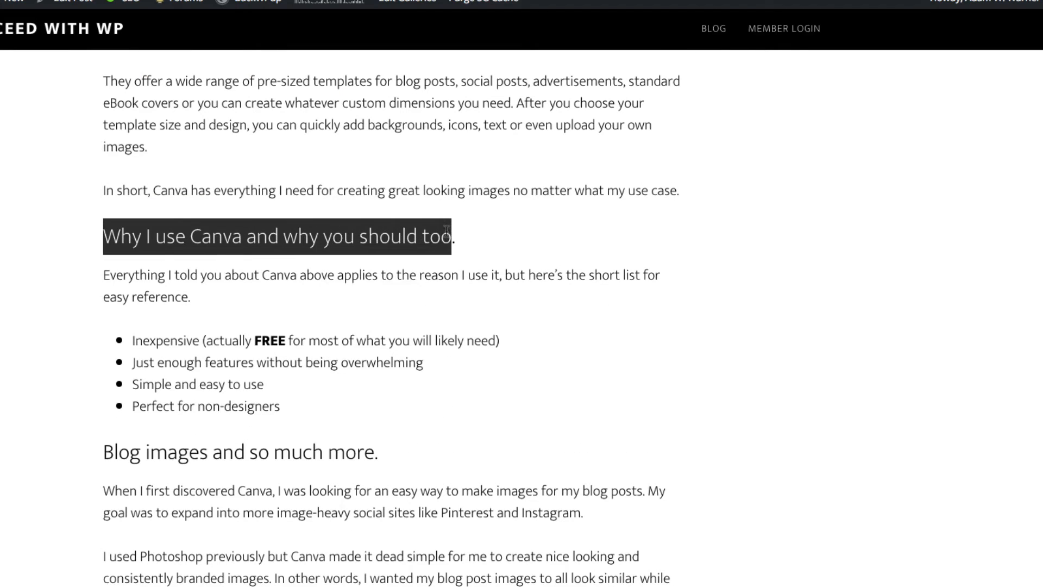
right_click(419, 233)
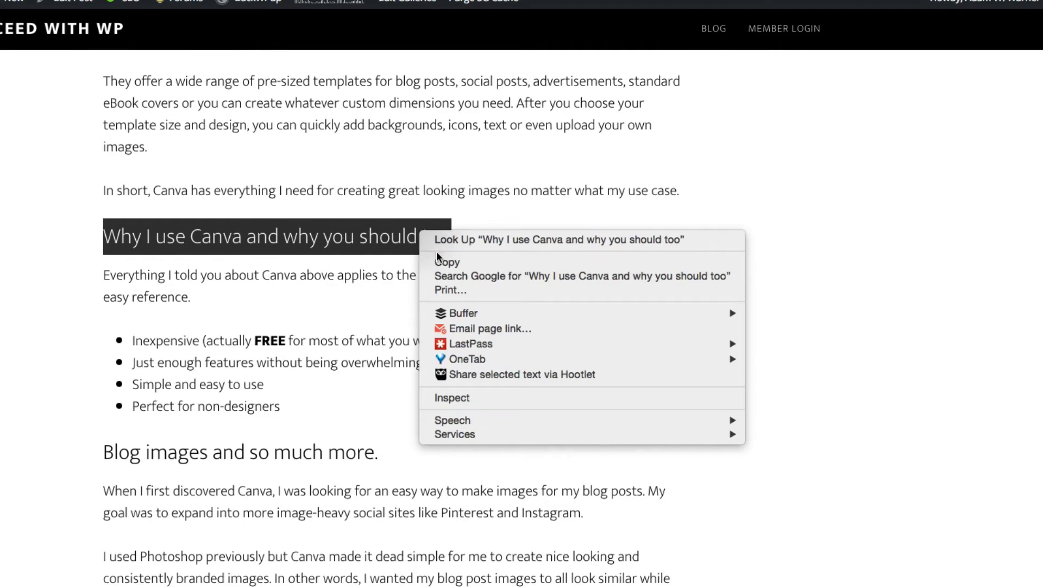
left_click(438, 255)
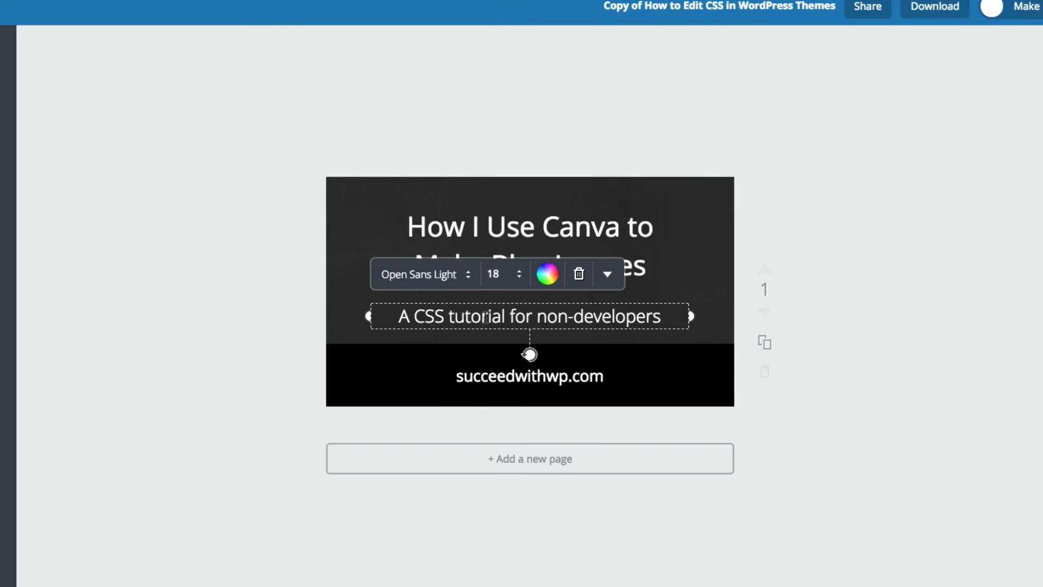
Step: Replace the subtitle with the copied text "Why I use Canva and why you should too", widen it to one line and recentre it under the heading
triple_click(486, 317)
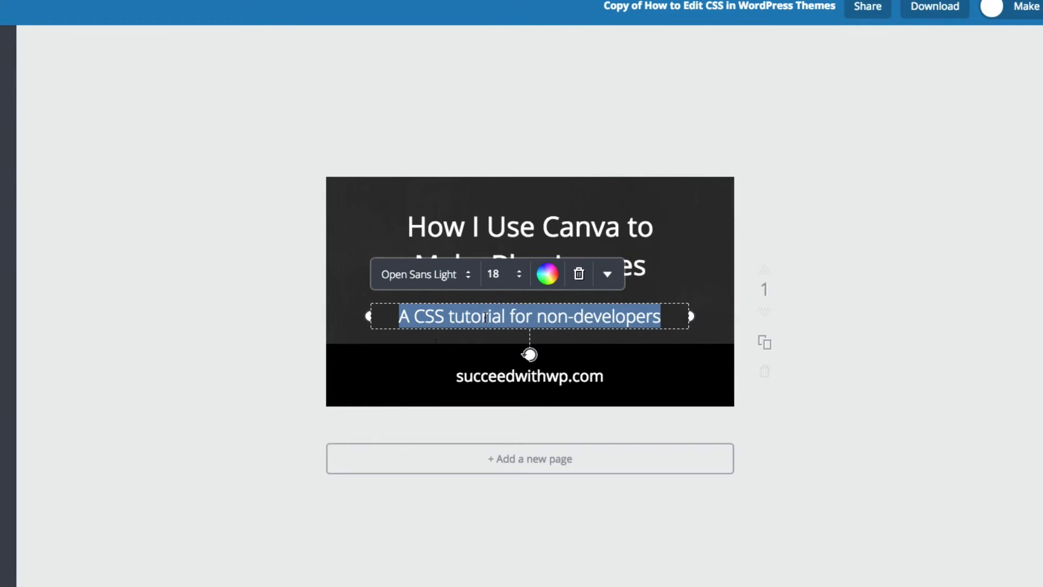
key("ctrl+v")
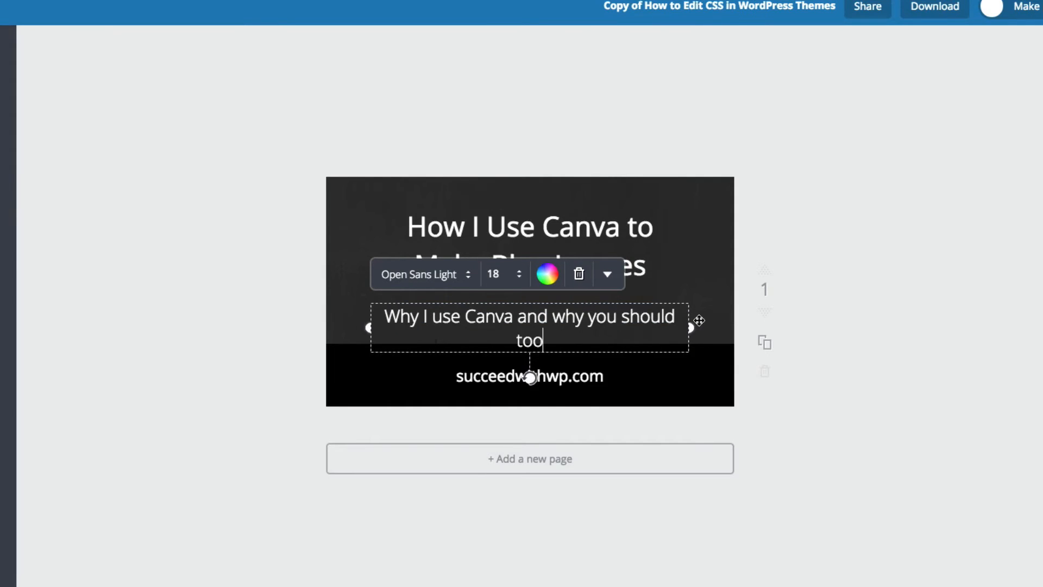
left_click_drag(691, 326, 710, 323)
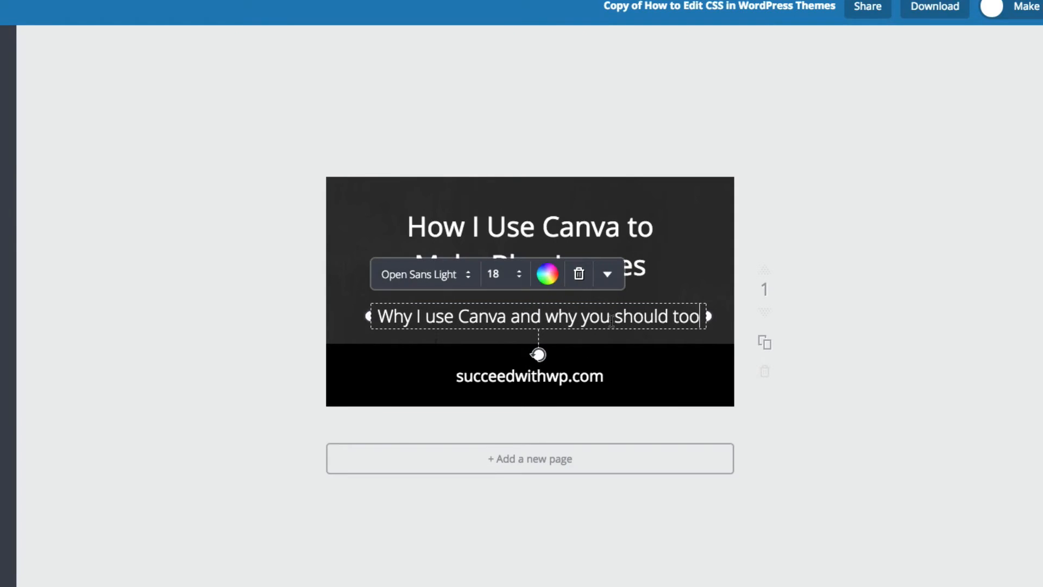
left_click_drag(631, 335, 622, 328)
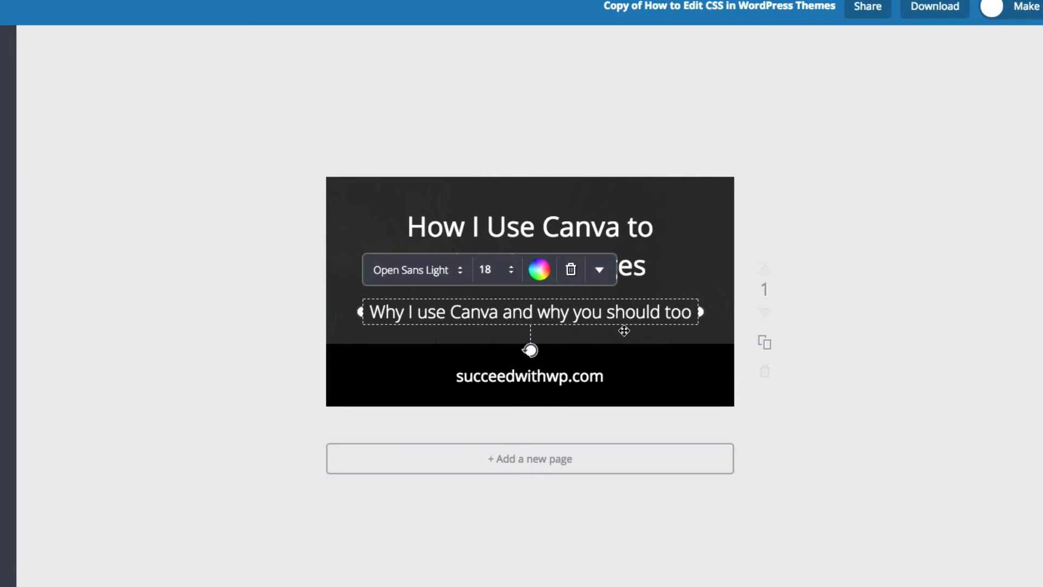
left_click(771, 245)
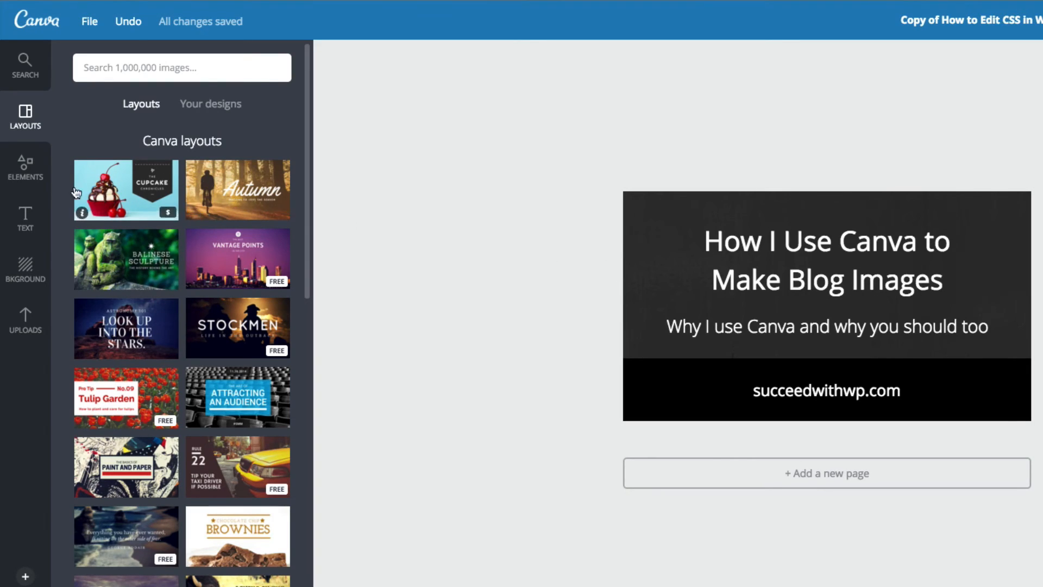
Step: View the uploads and image search sections, and download the design as a high quality PNG image
left_click(28, 318)
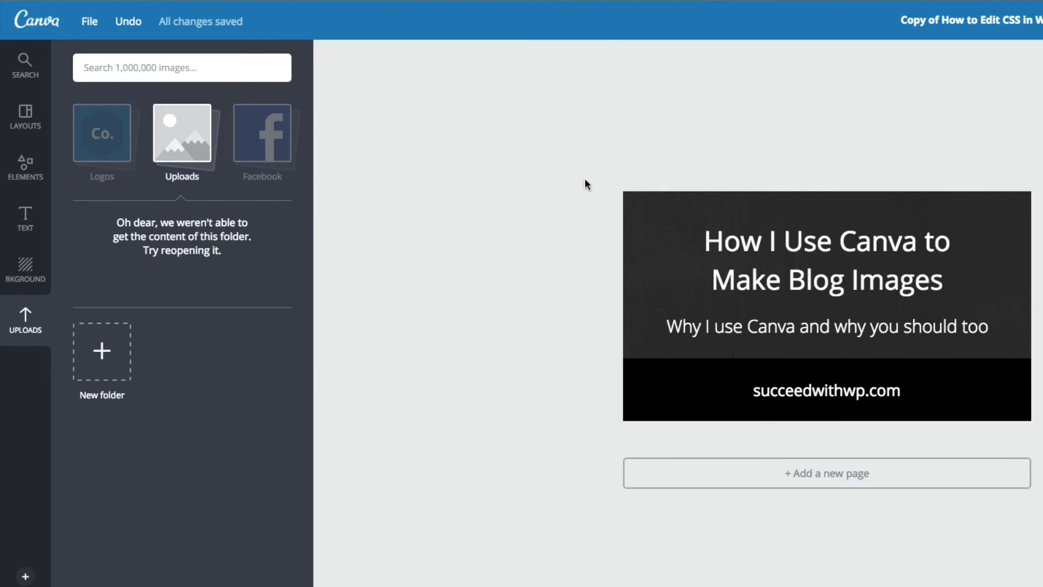
left_click(31, 82)
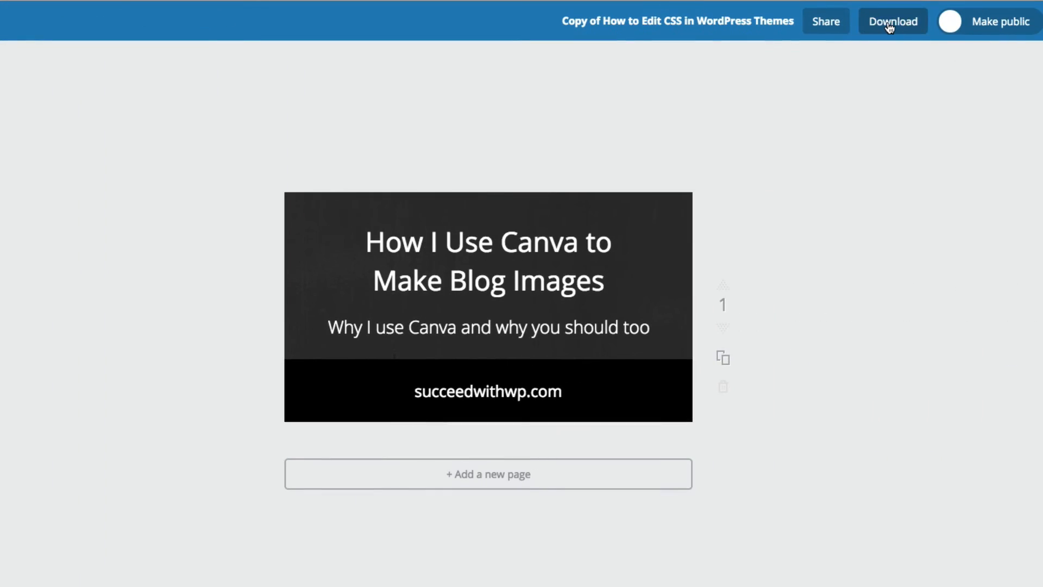
left_click(889, 24)
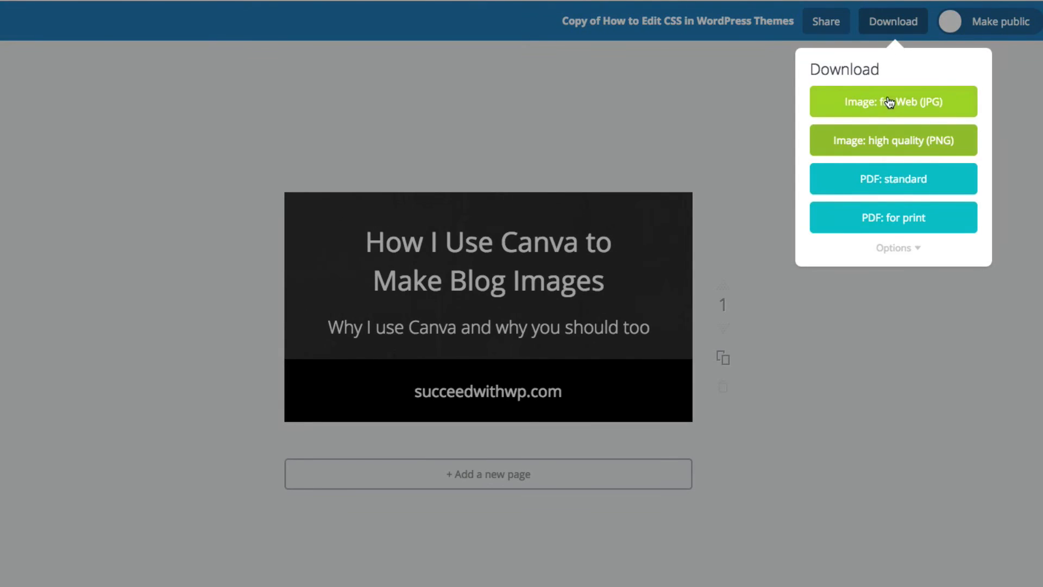
left_click(889, 140)
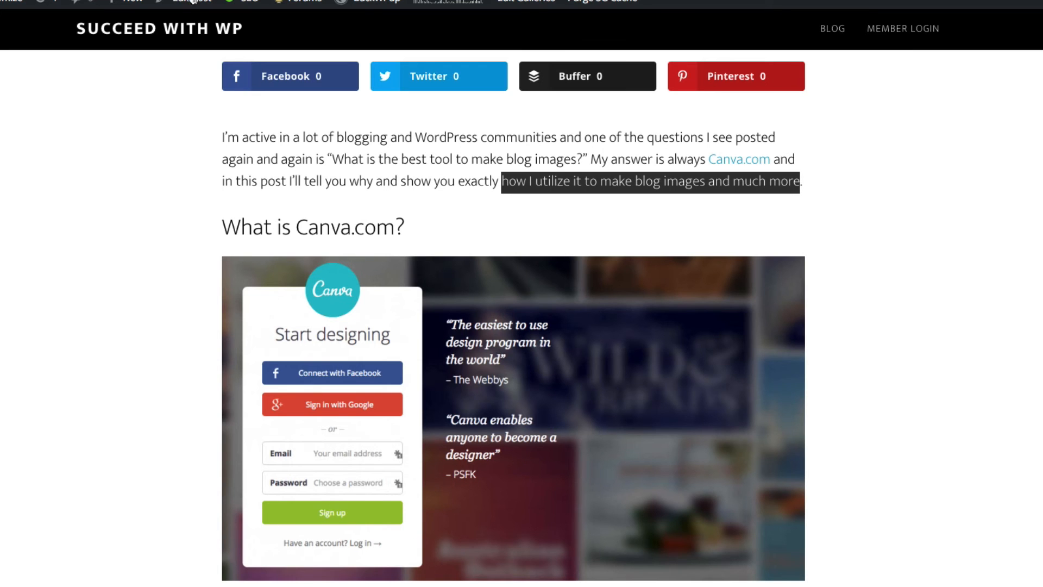
Step: Switch to the blog post, open it for editing in WordPress and upload blog-images-create-how-to.png for its featured image
mouse_move(196, 7)
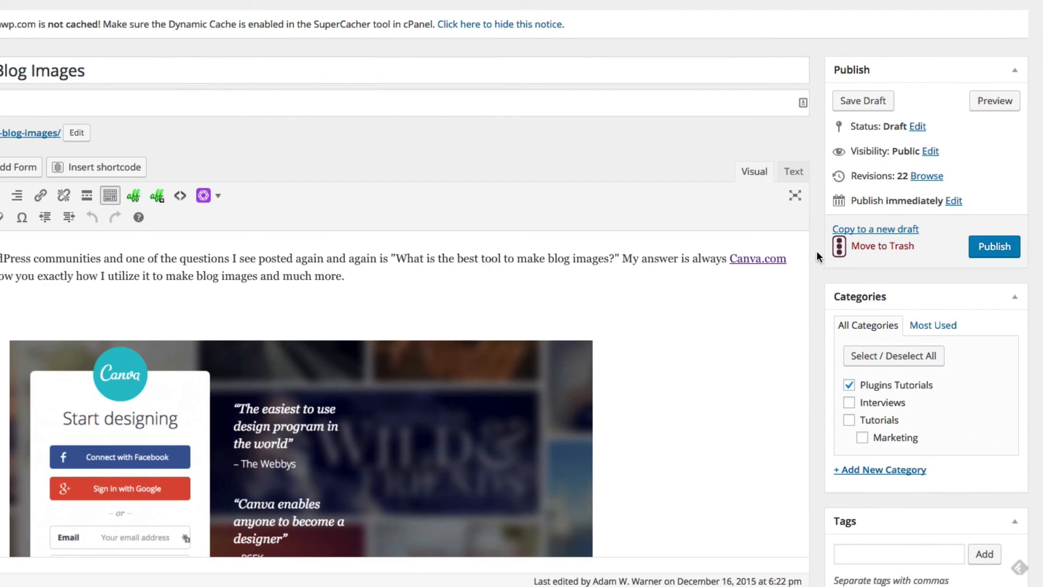
scroll(816, 253, "down", 8)
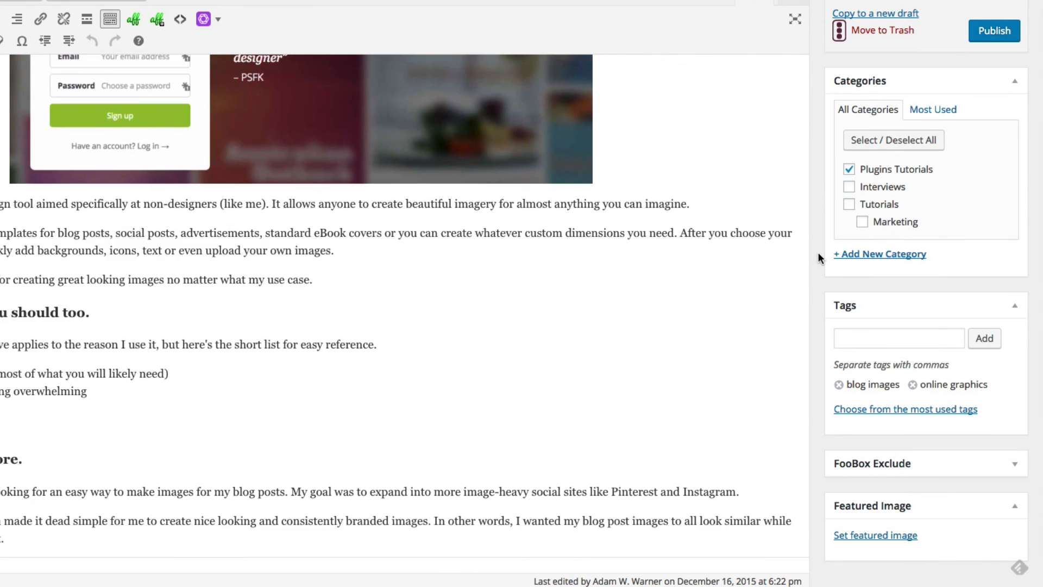
scroll(817, 252, "down", 5)
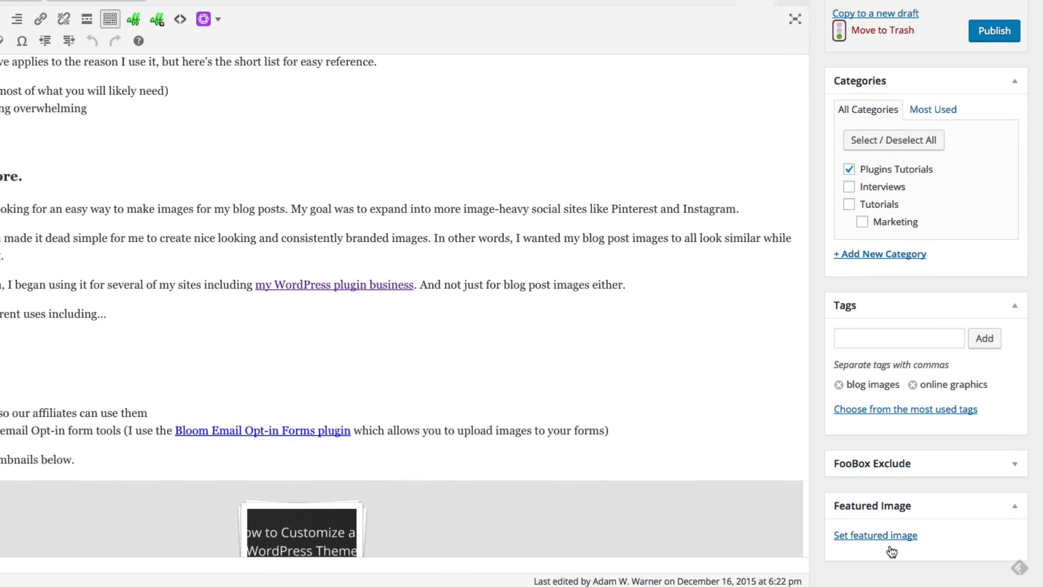
left_click(889, 548)
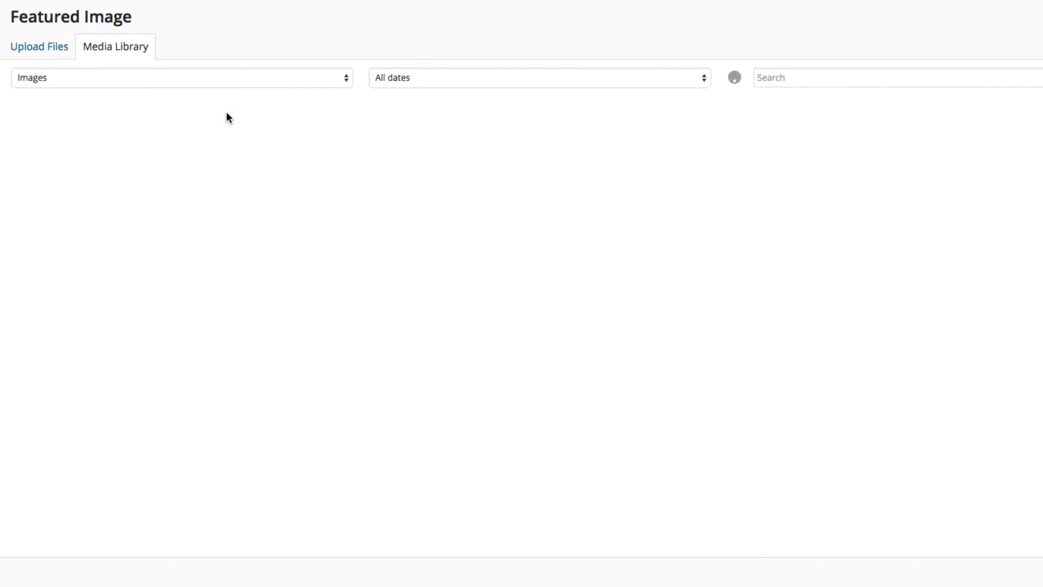
left_click(27, 47)
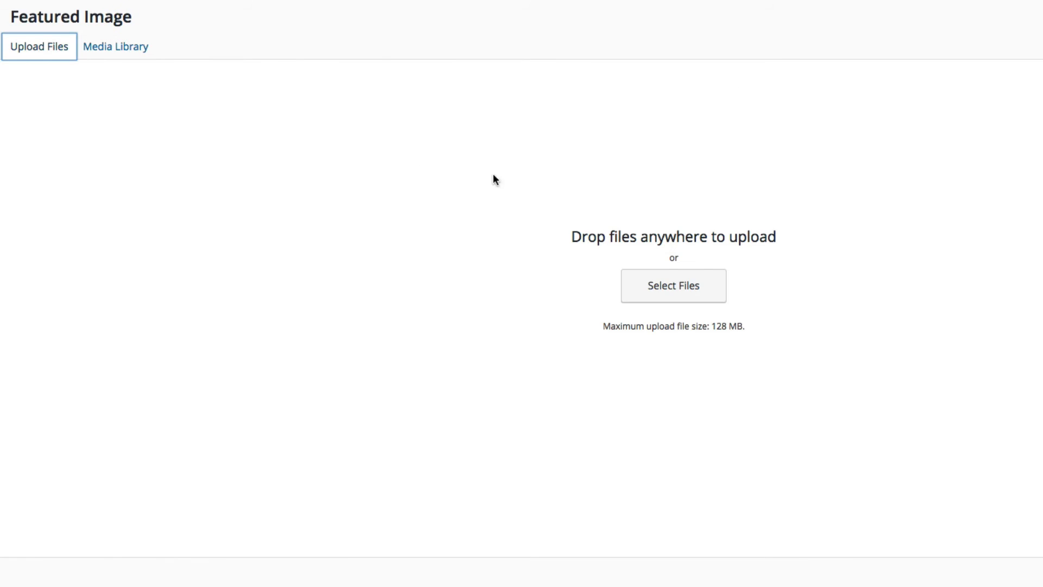
left_click(652, 299)
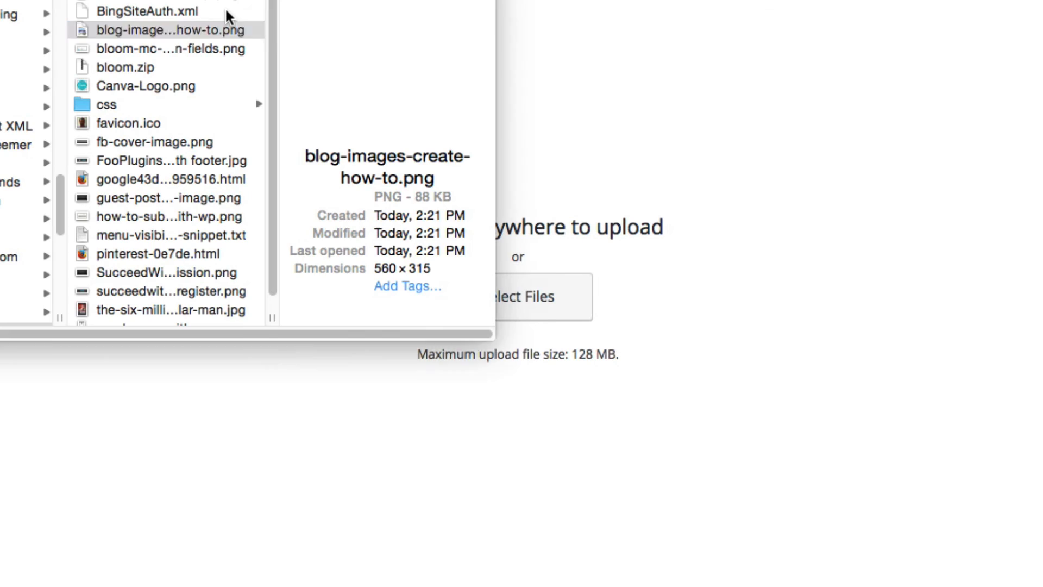
left_click_drag(199, 25, 699, 177)
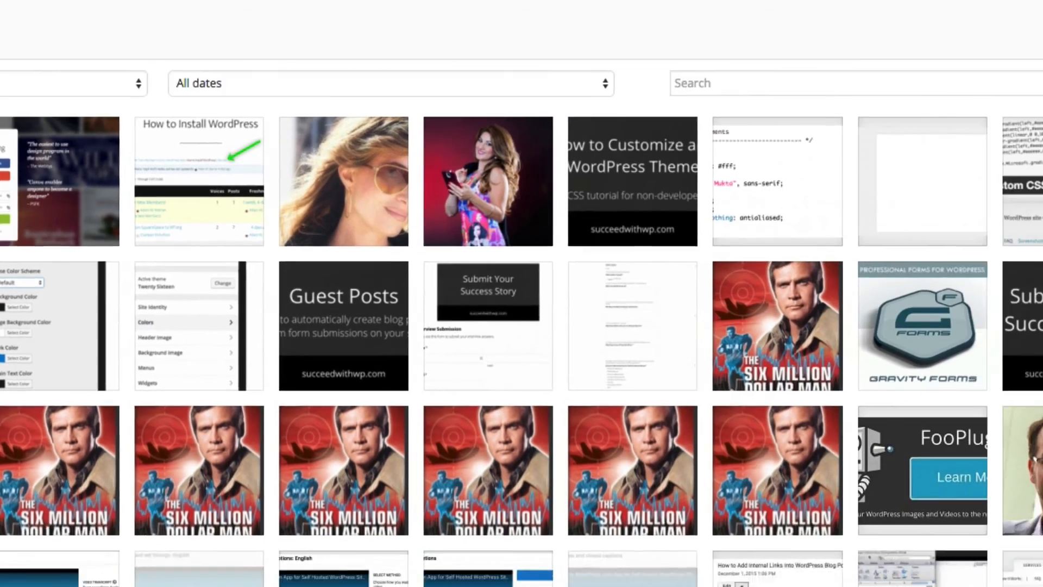
Step: Copy the uploaded image's title "blog-images-create-how-to" into its alt text and description
triple_click(916, 317)
left_click(923, 409)
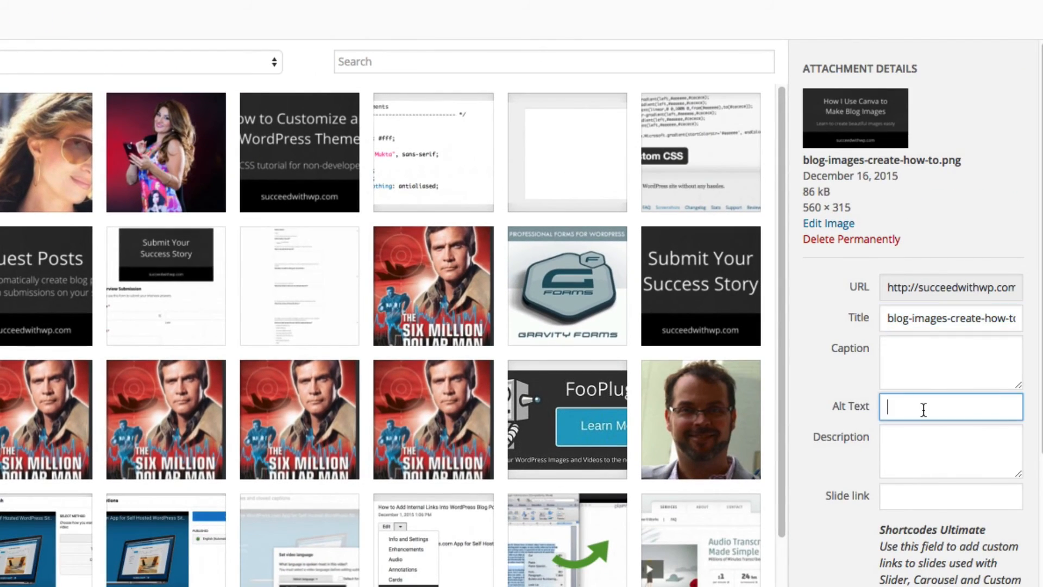
key("ctrl+v")
left_click(914, 453)
key("ctrl+v")
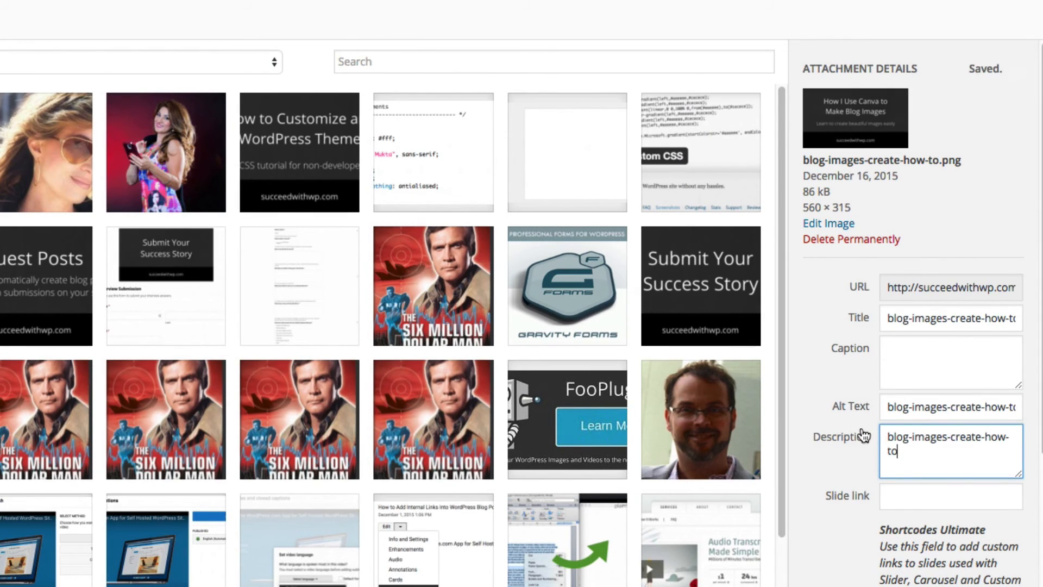
Step: Set the uploaded title image as the post's featured image
scroll(863, 435, "down", 1)
scroll(863, 435, "down", 4)
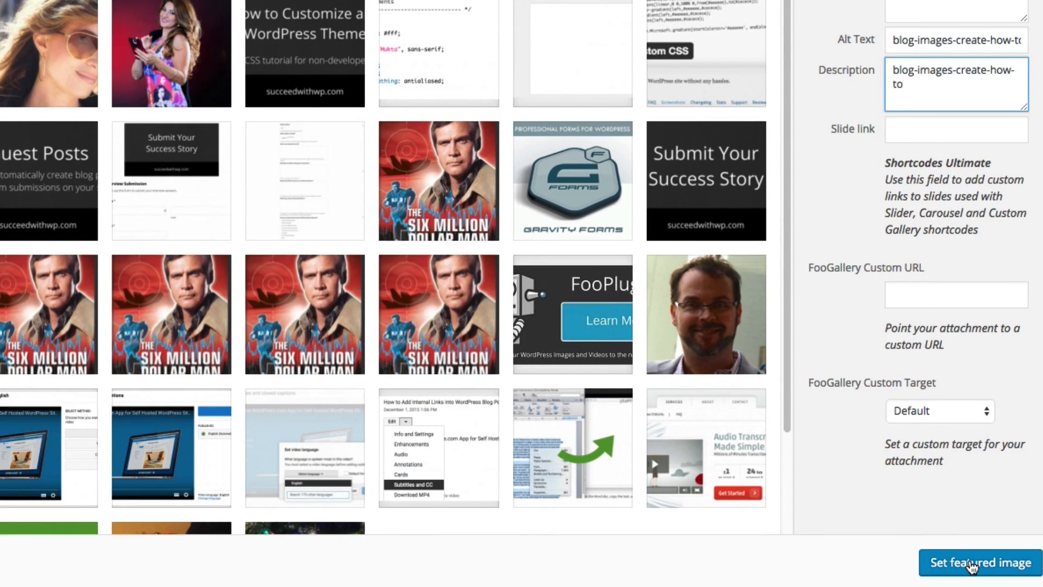
left_click(972, 565)
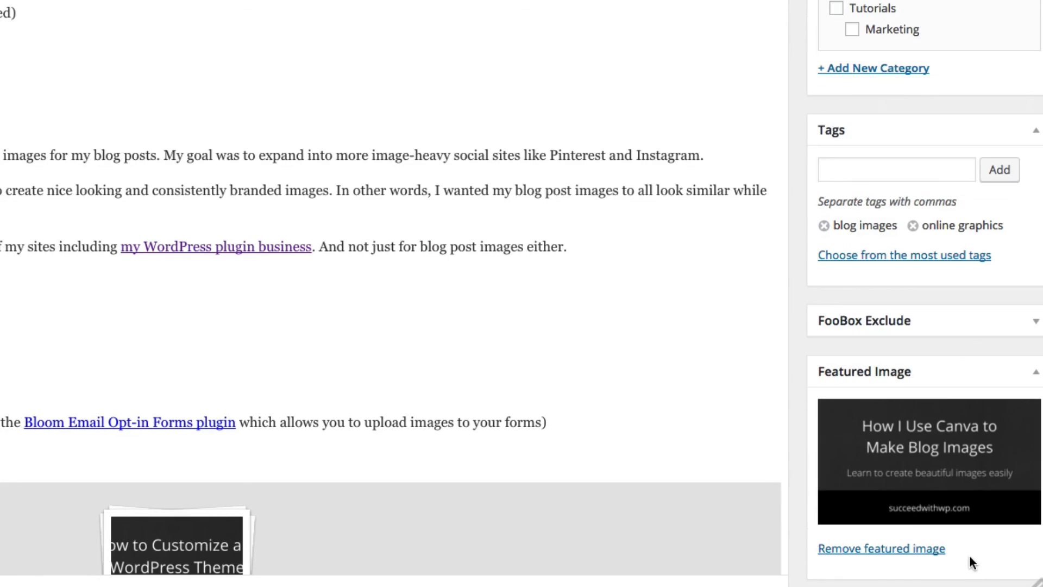
scroll(969, 509, "down", 2)
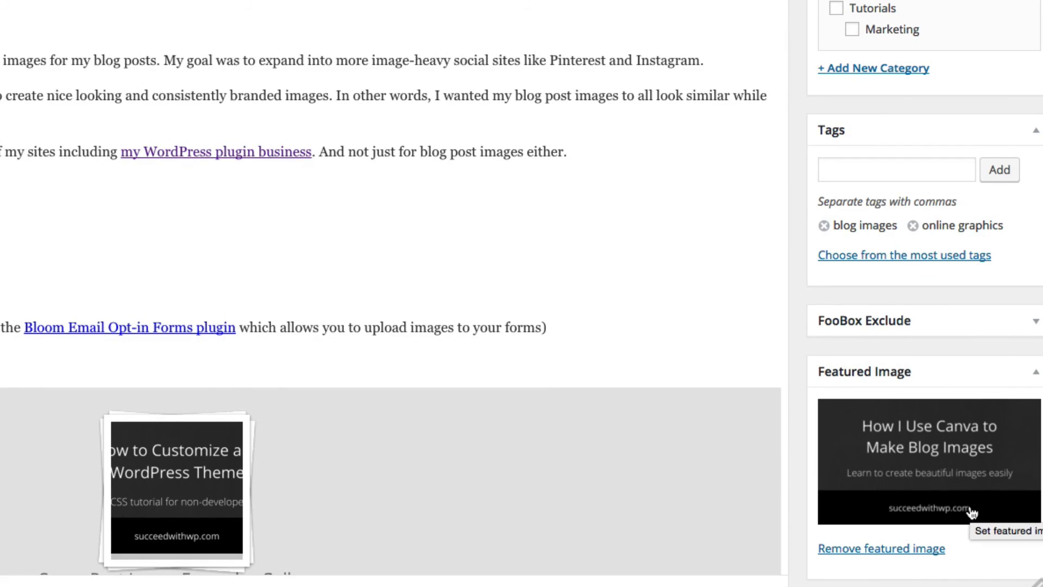
scroll(971, 513, "up", 6)
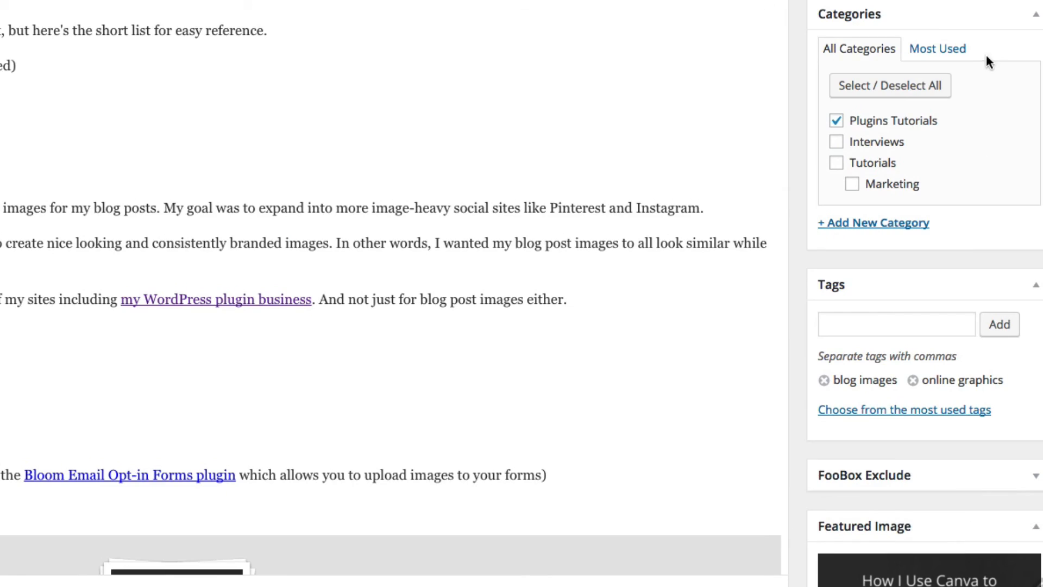
scroll(984, 55, "up", 5)
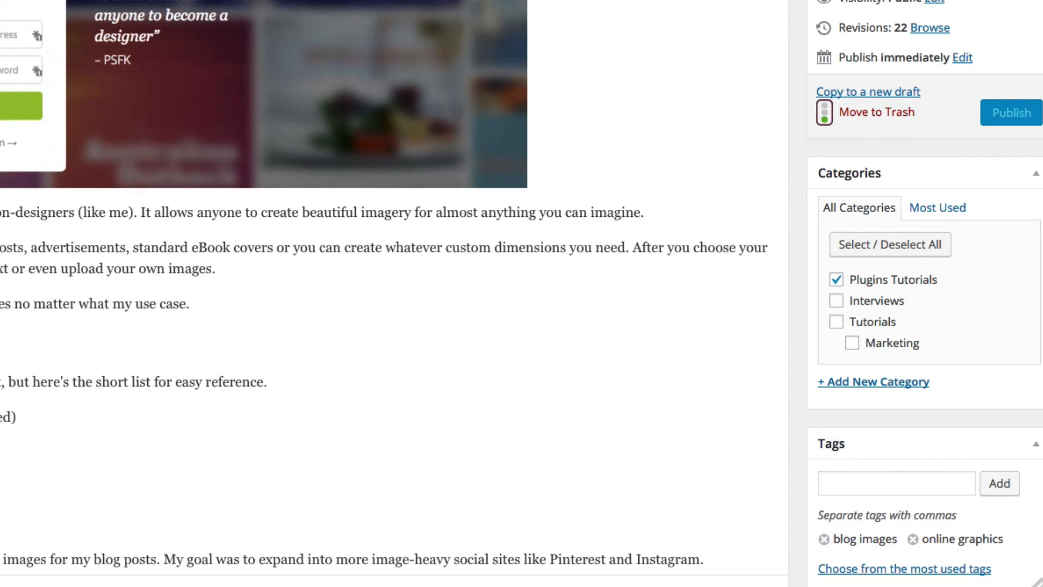
scroll(394, 294, "up", 3)
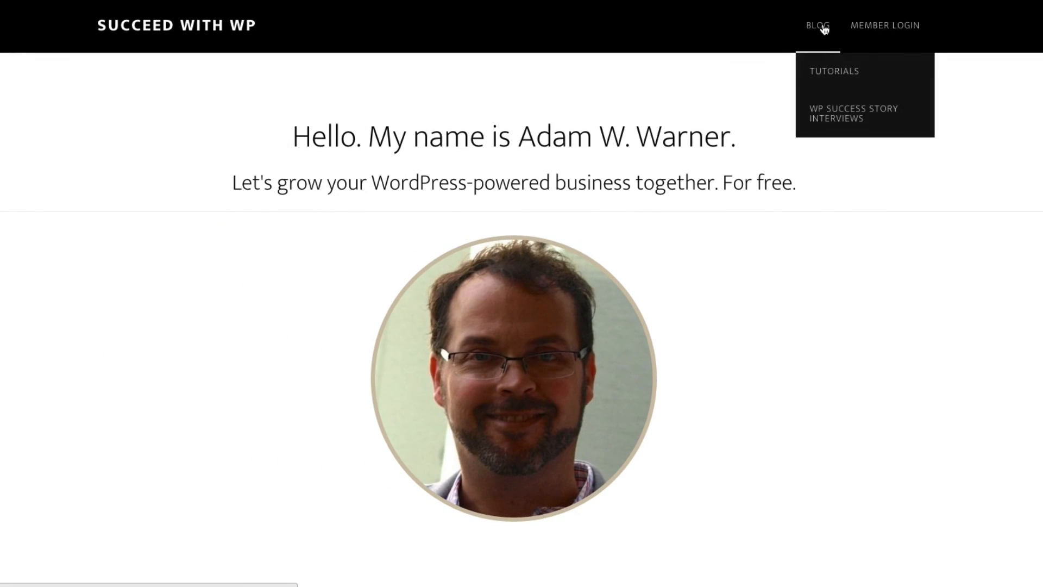
Step: Open the live site's blog page and examine the title images of the listed posts
left_click(824, 28)
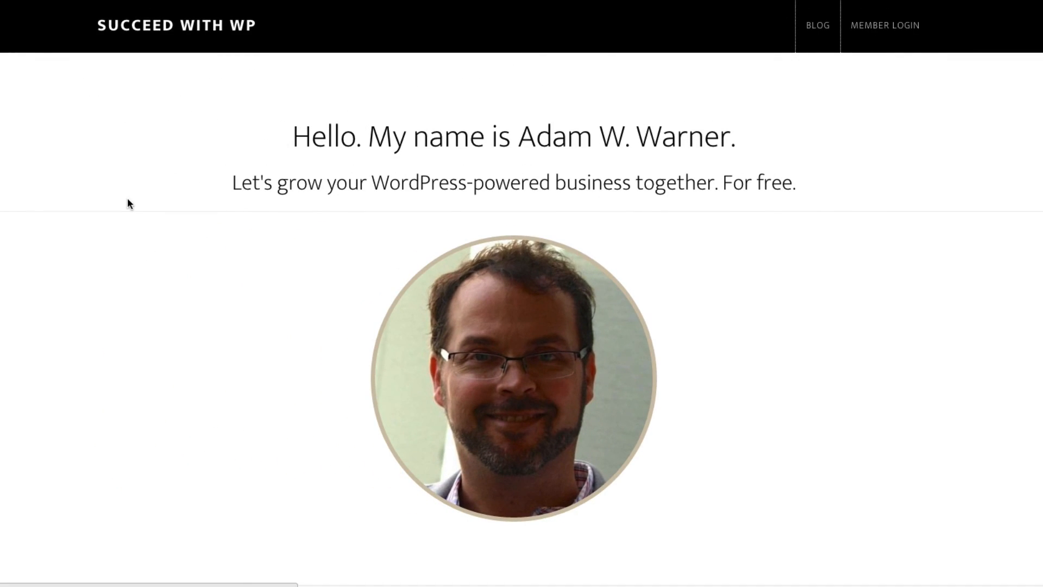
scroll(125, 208, "down", 7)
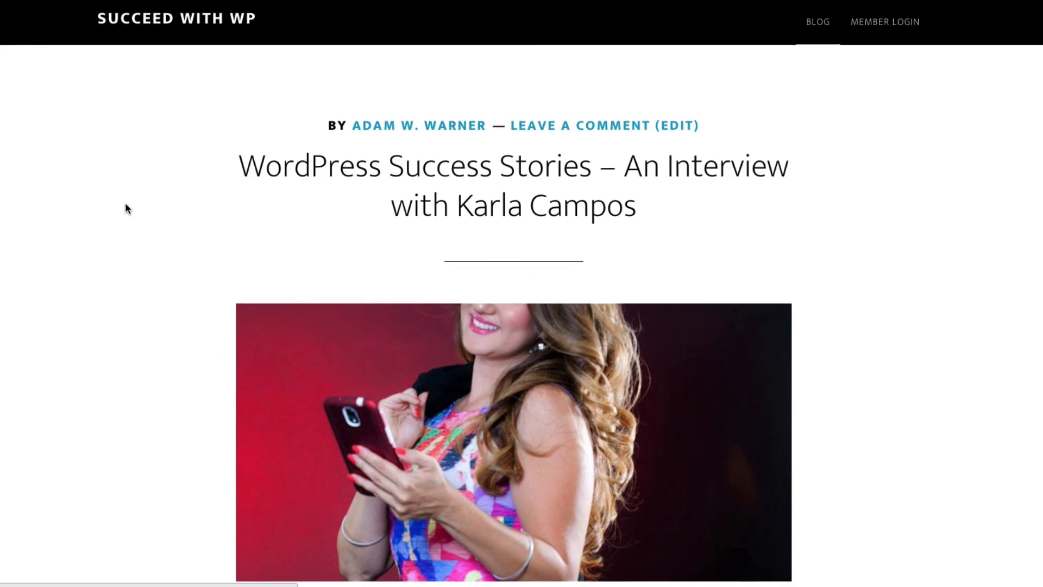
scroll(125, 205, "down", 8)
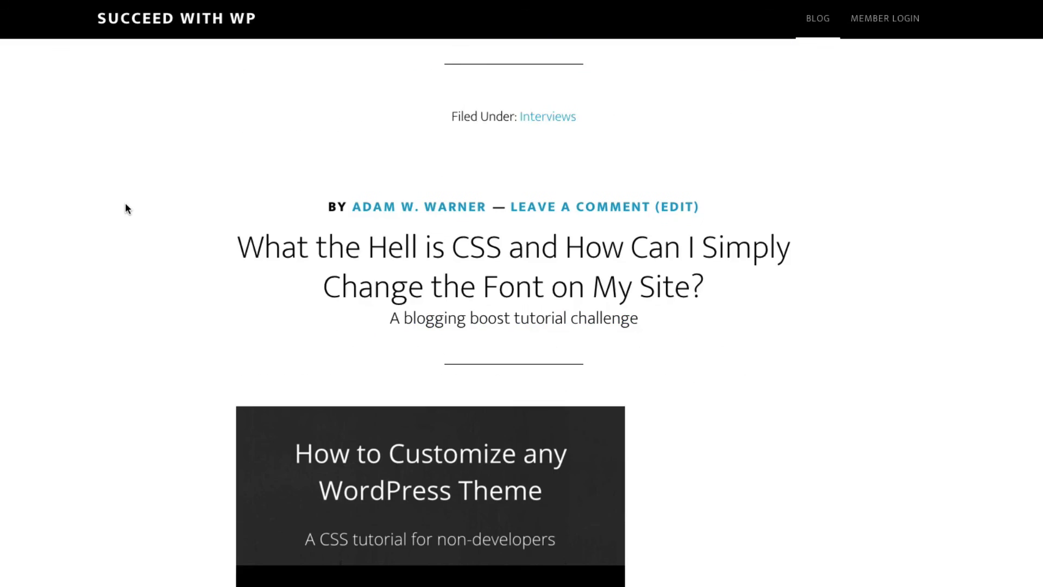
scroll(286, 251, "down", 11)
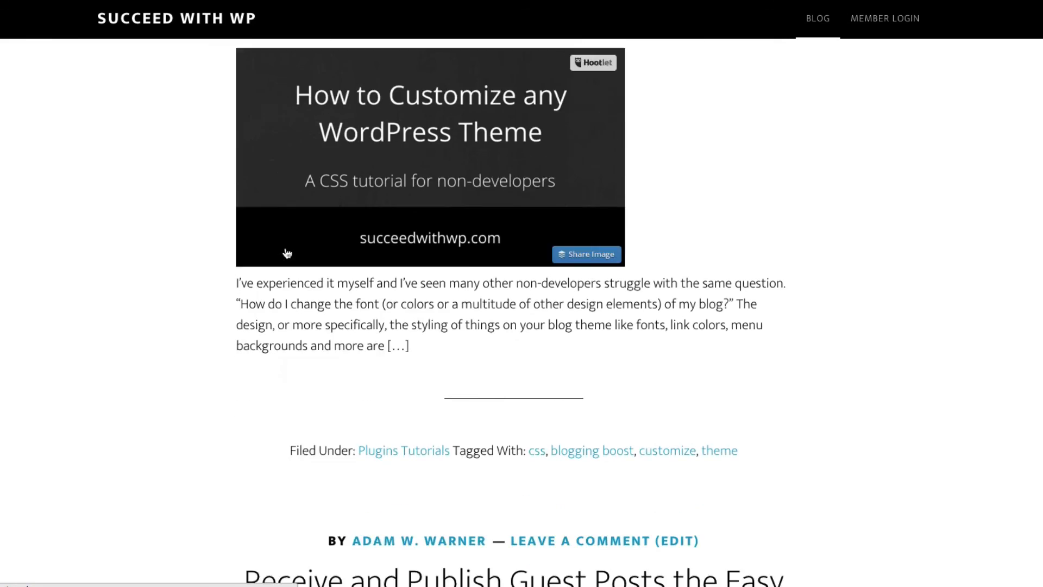
scroll(285, 251, "down", 1)
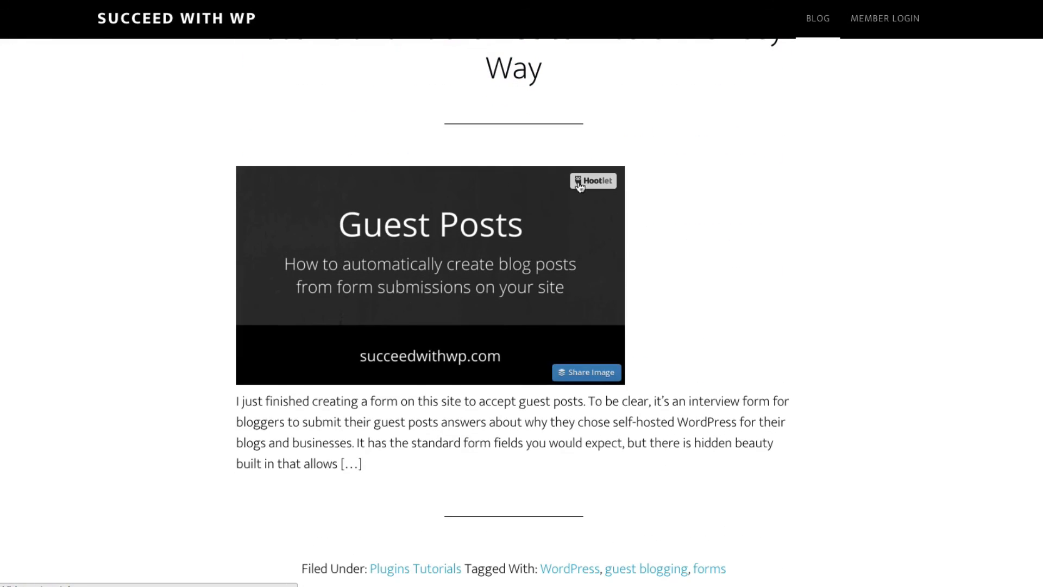
Step: Return to the site's home page and examine the post images in the tutorials section
mouse_move(812, 32)
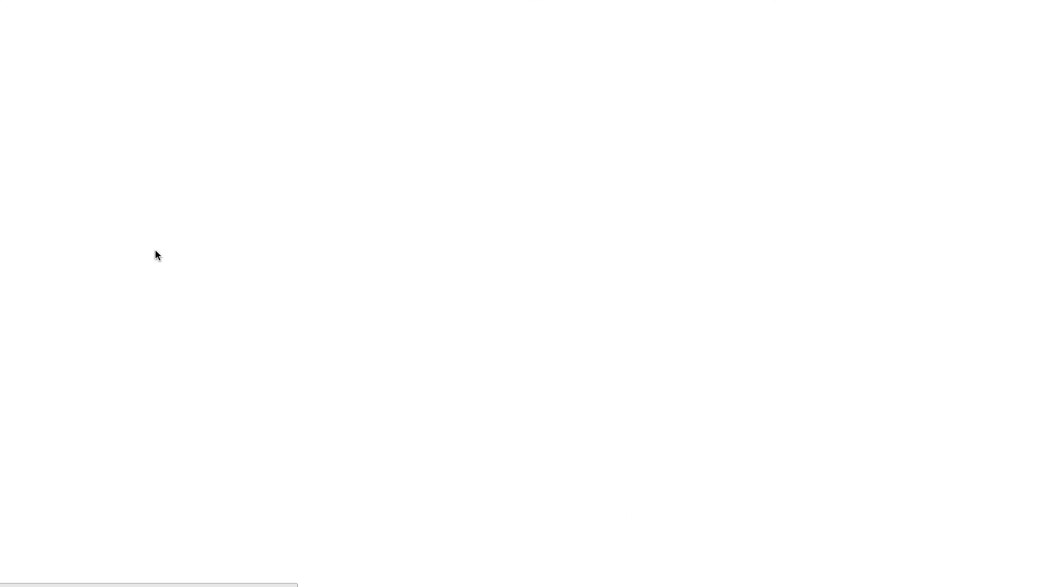
scroll(151, 279, "down", 10)
scroll(151, 283, "down", 15)
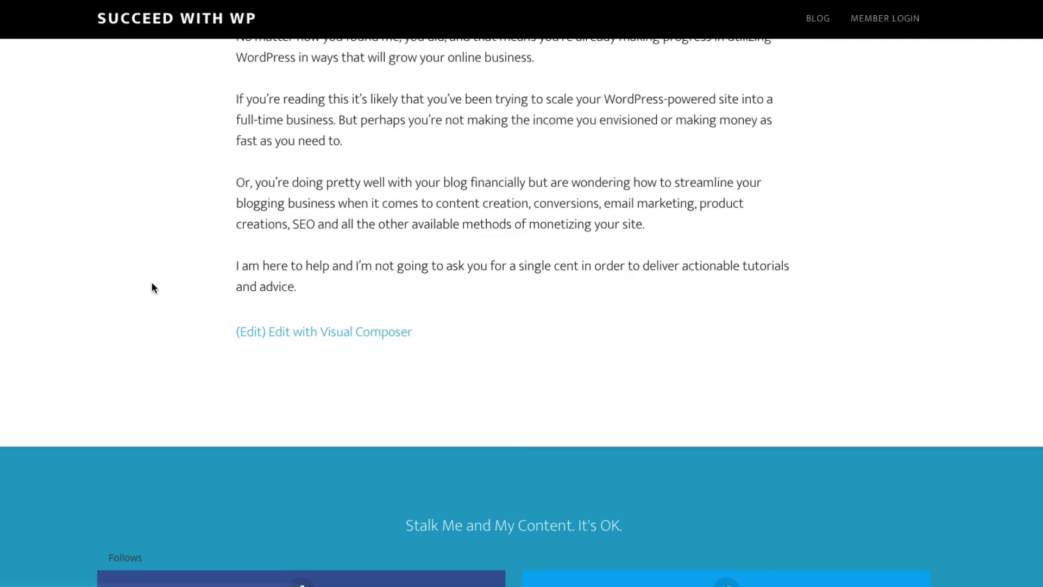
scroll(152, 283, "up", 10)
scroll(158, 278, "up", 5)
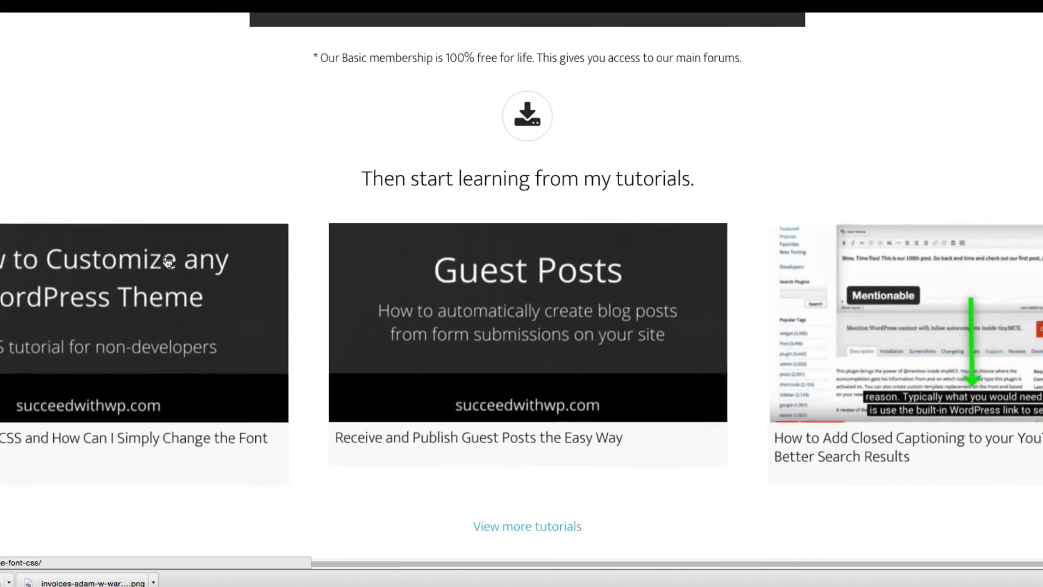